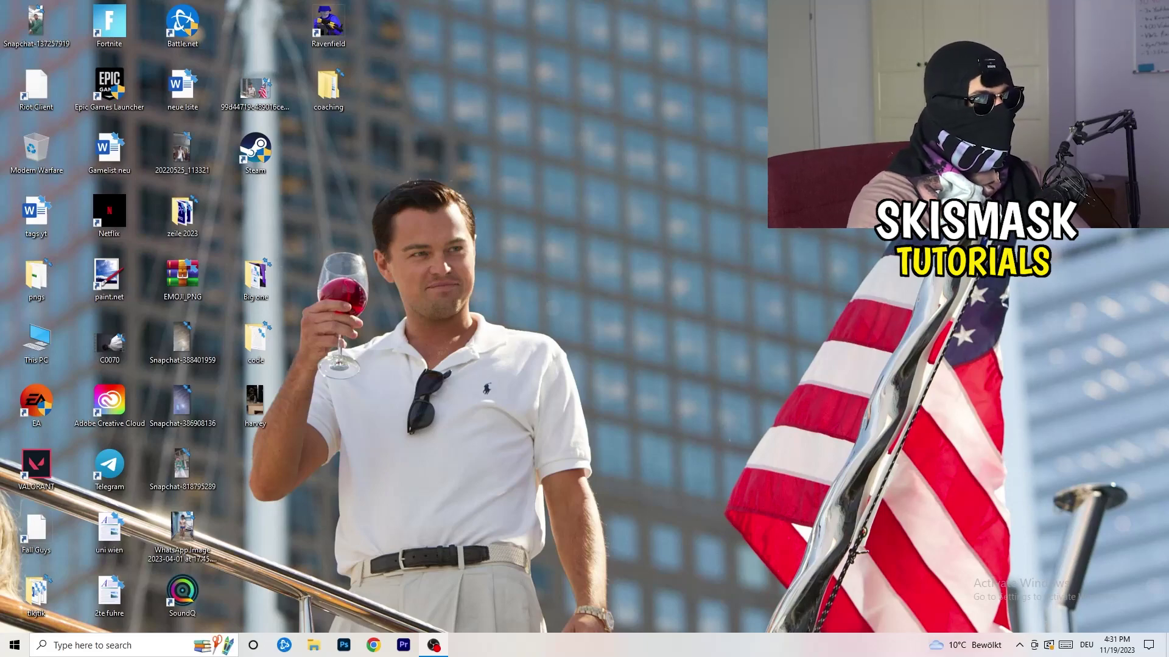
- Launch NVIDIA Control Panel from the desktop's right-click menu
right_click(628, 217)
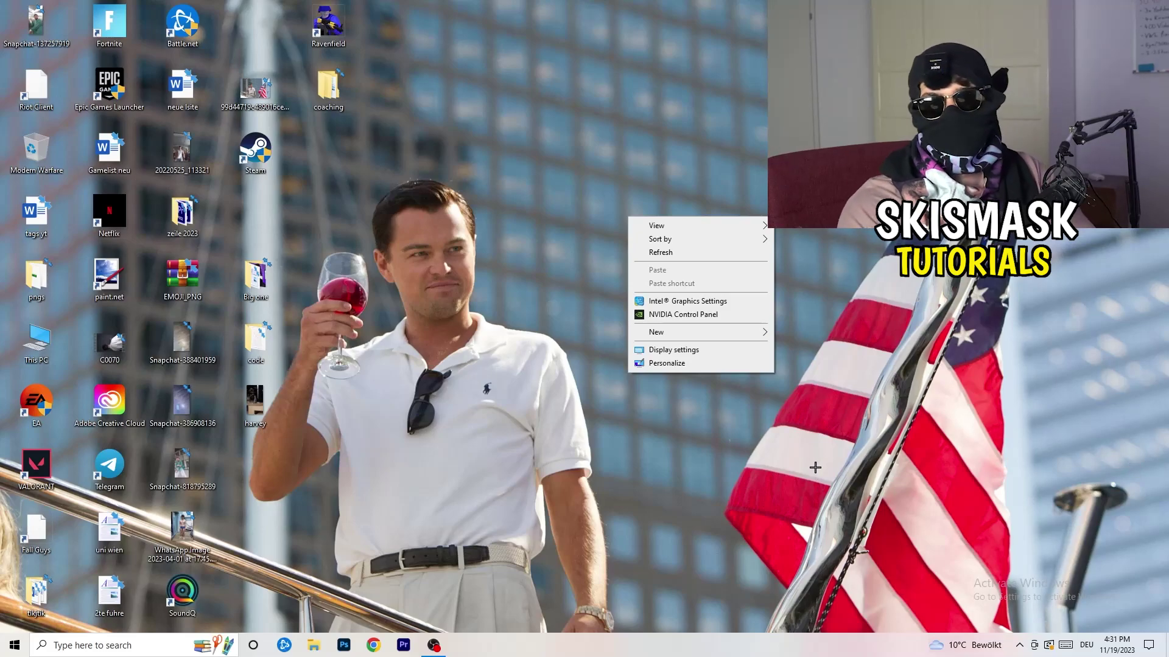
left_click(683, 314)
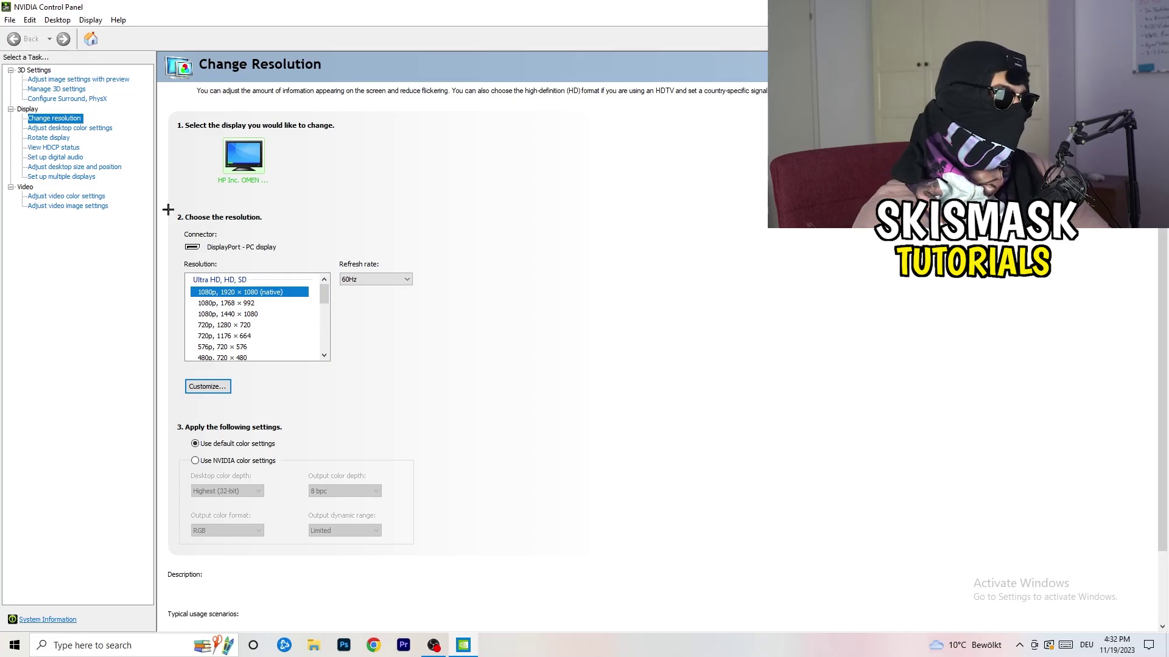
- Start a new custom resolution and enter 1440 × 1040 as width and height
left_click(223, 388)
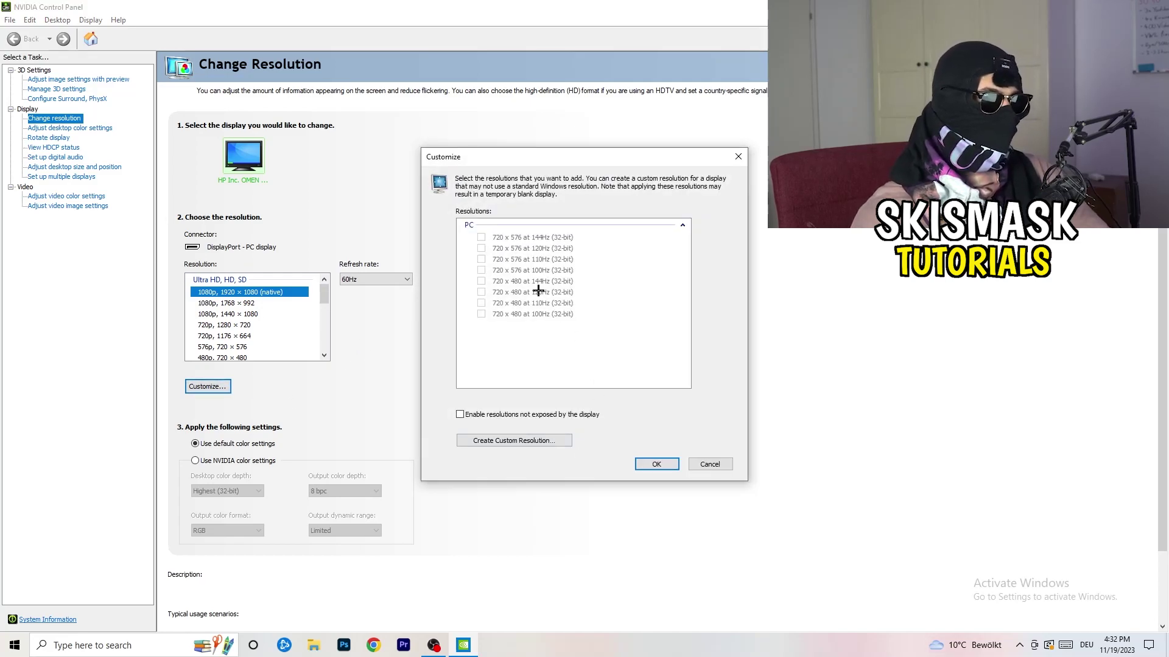
left_click(535, 440)
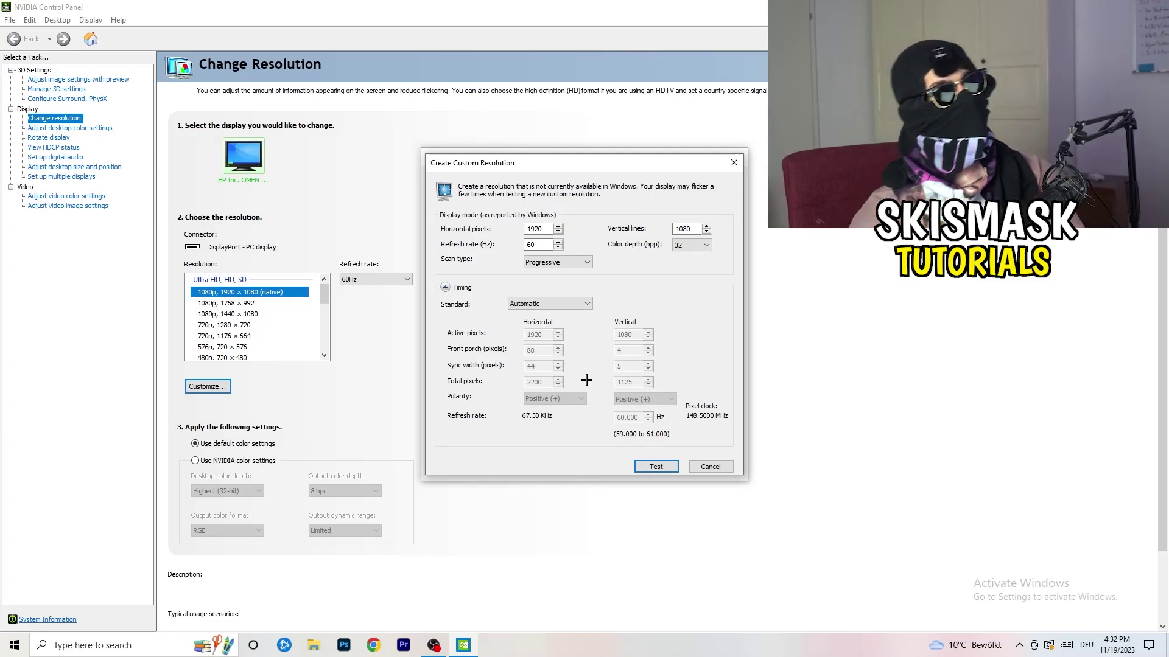
left_click(546, 230)
left_click_drag(546, 231, 509, 226)
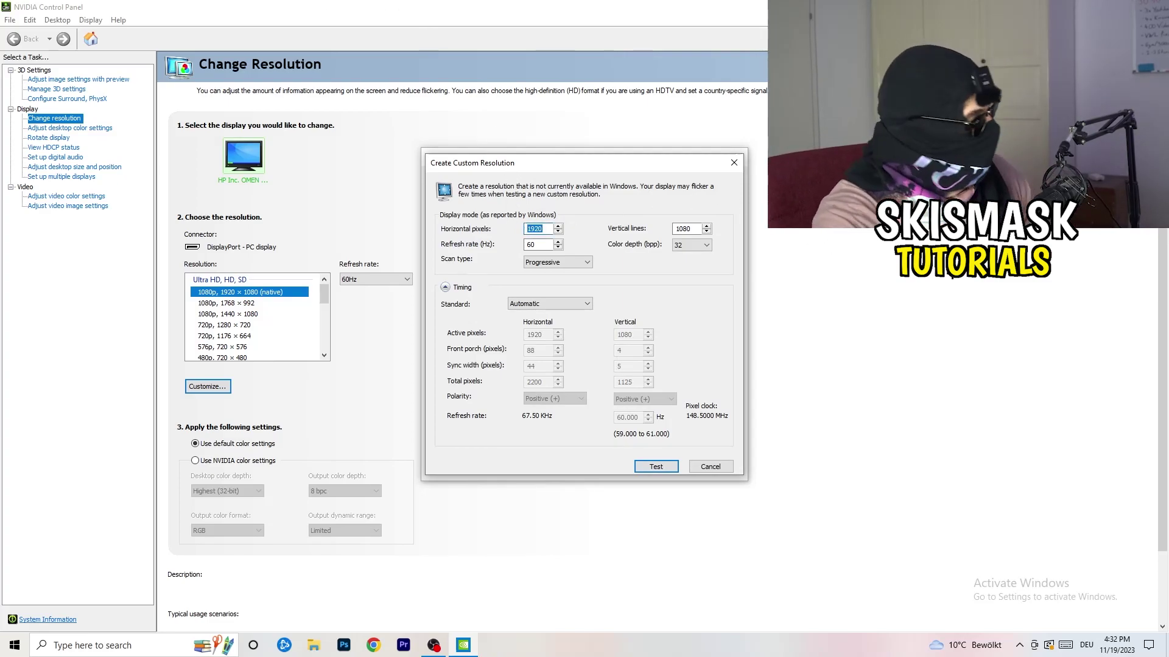
type("1140")
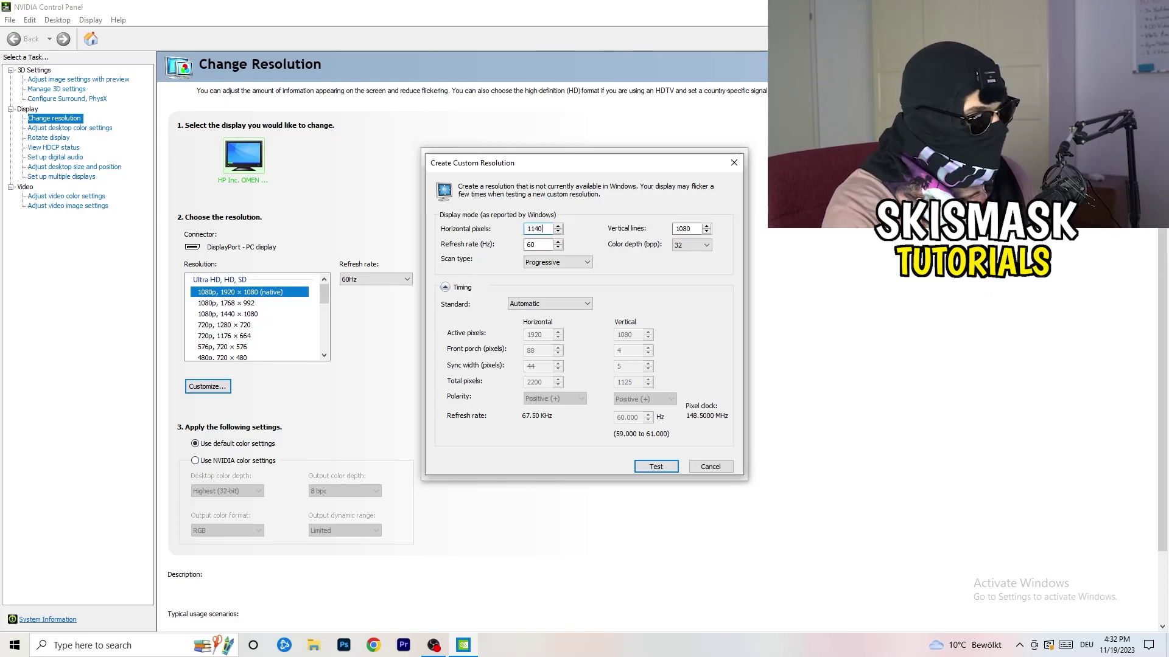
key("BackSpace")
key("BackSpace")
key("BackSpace")
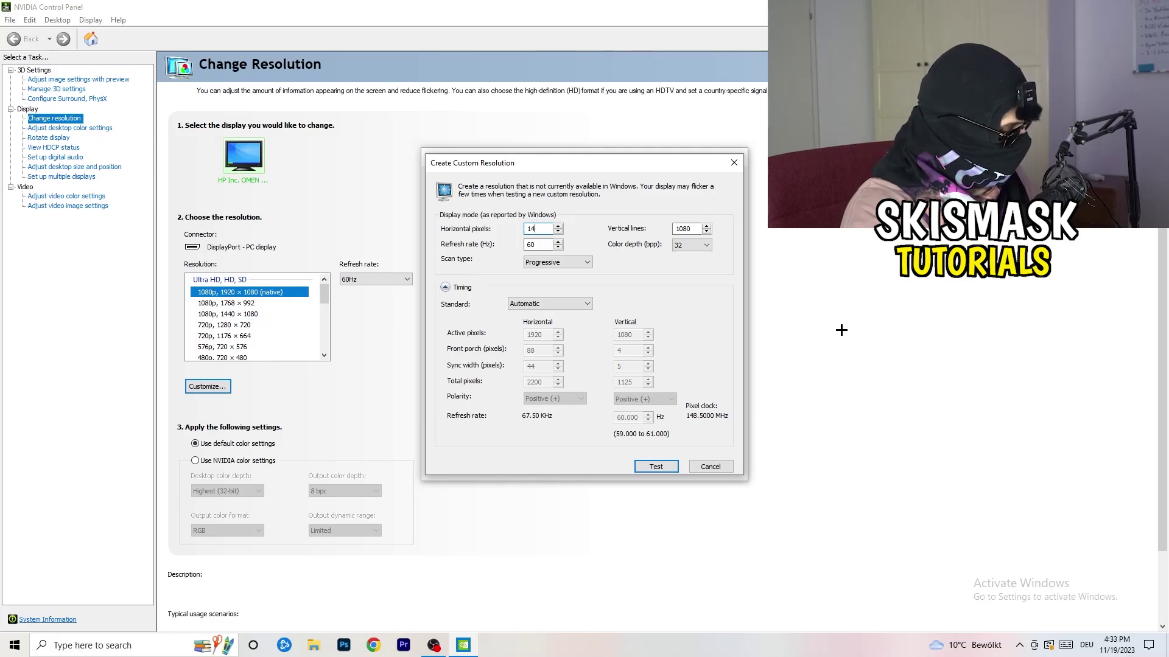
type("440")
double_click(682, 229)
type("10")
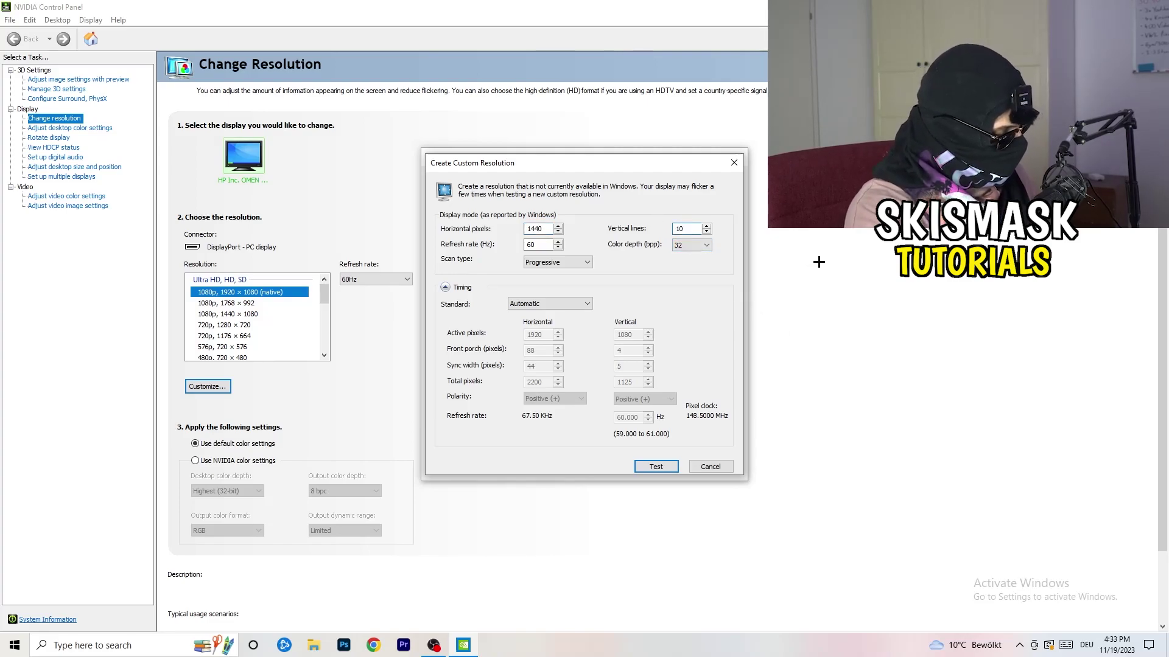
type("40")
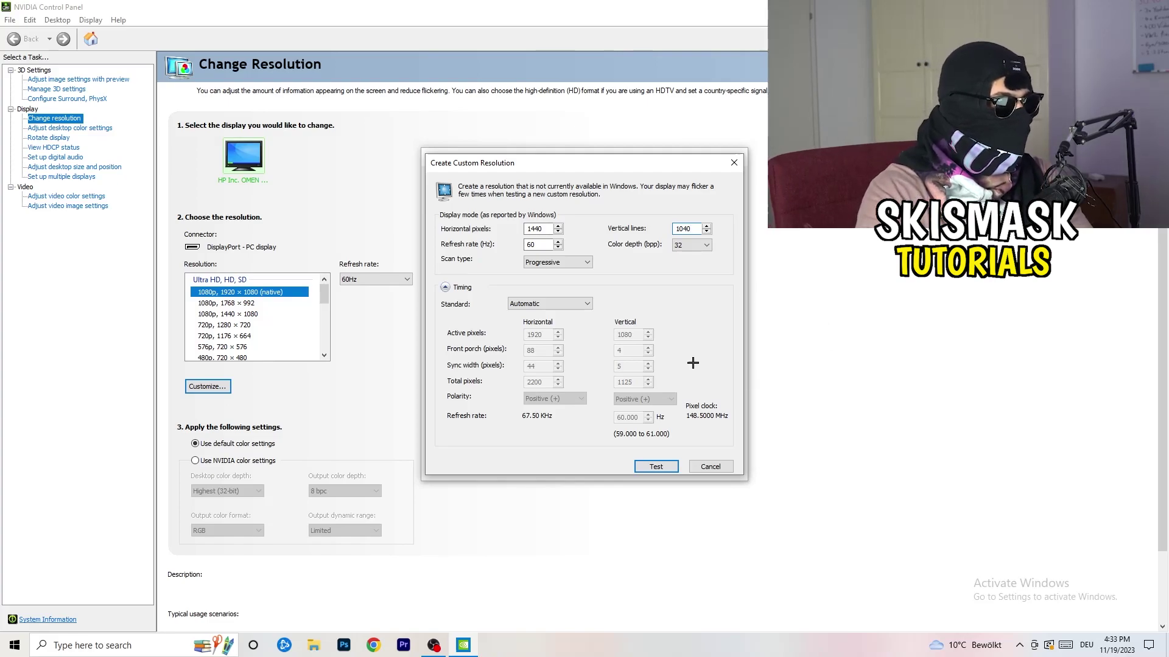
- Keep the scan type Progressive and set the timing standard to CVT reduced blank
left_click(555, 263)
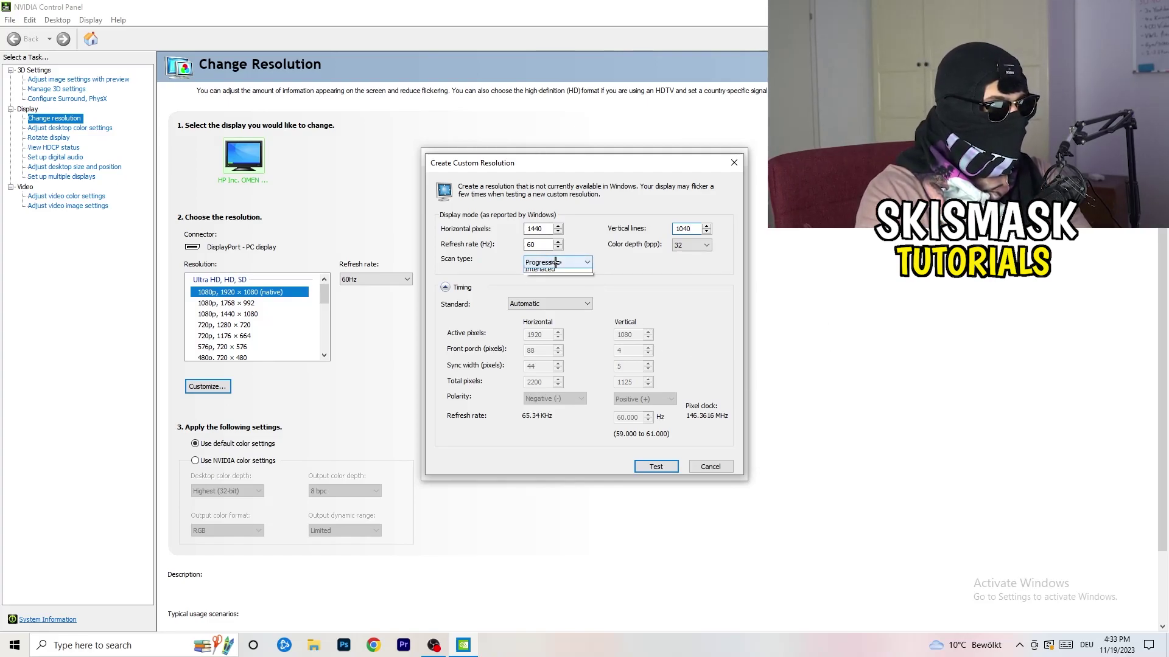
left_click(634, 262)
left_click(564, 305)
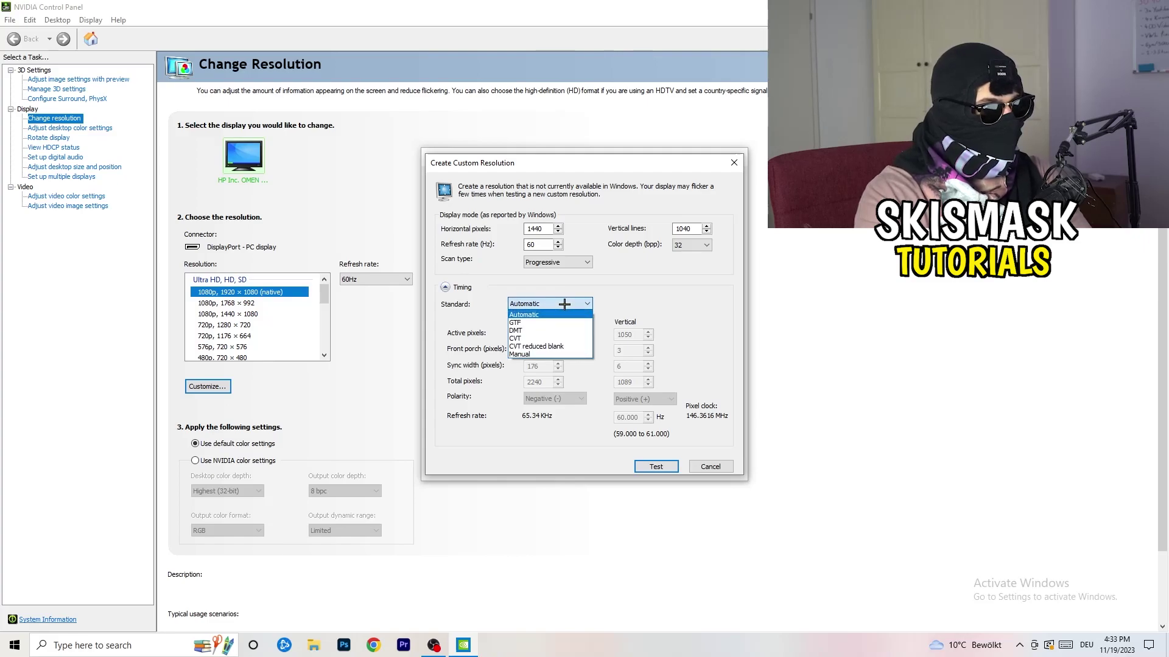
left_click(644, 312)
left_click(547, 304)
left_click(682, 302)
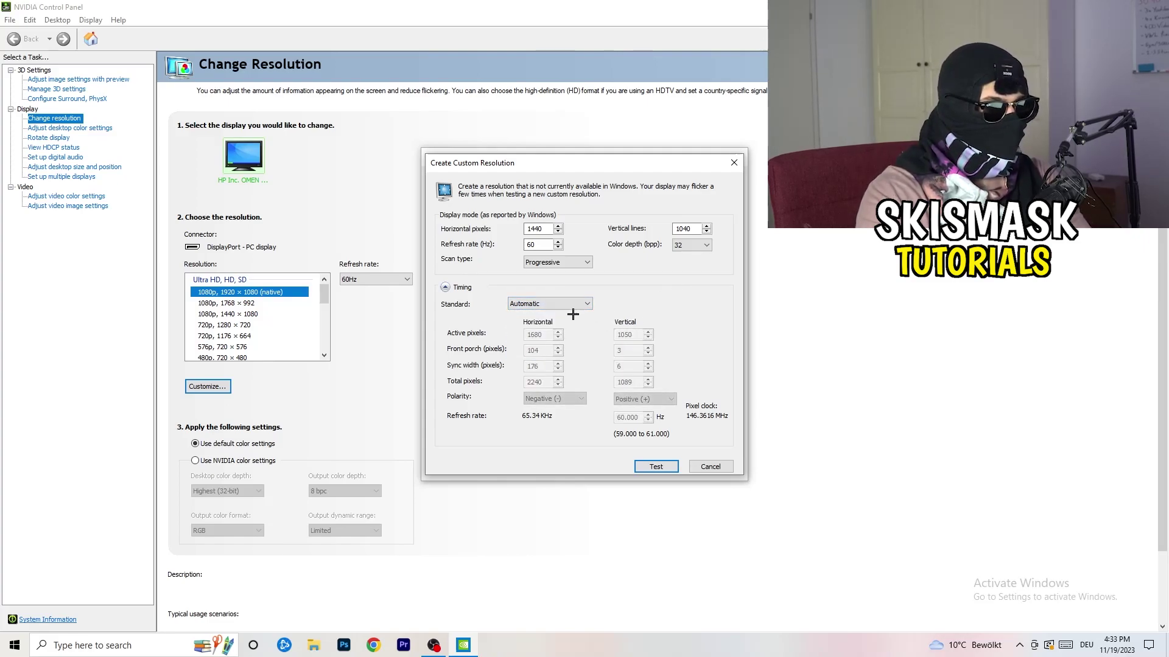
left_click(545, 304)
left_click(547, 355)
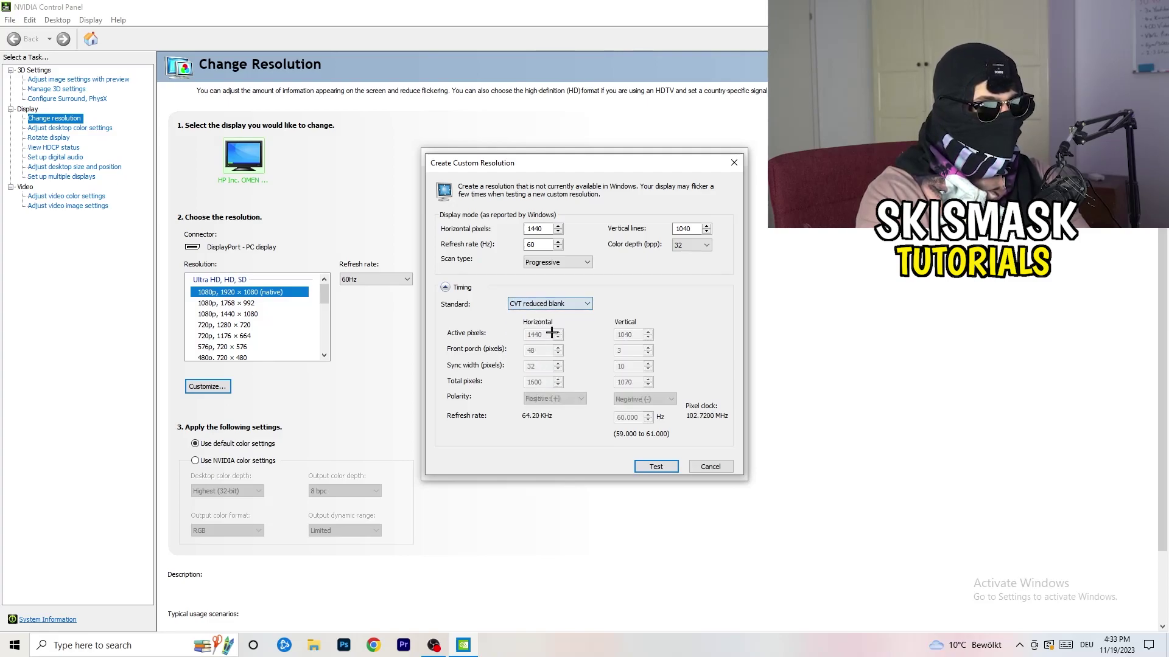
- Close the custom resolution dialogs and NVIDIA Control Panel without saving, then launch Windows Settings
left_click(738, 159)
left_click(738, 157)
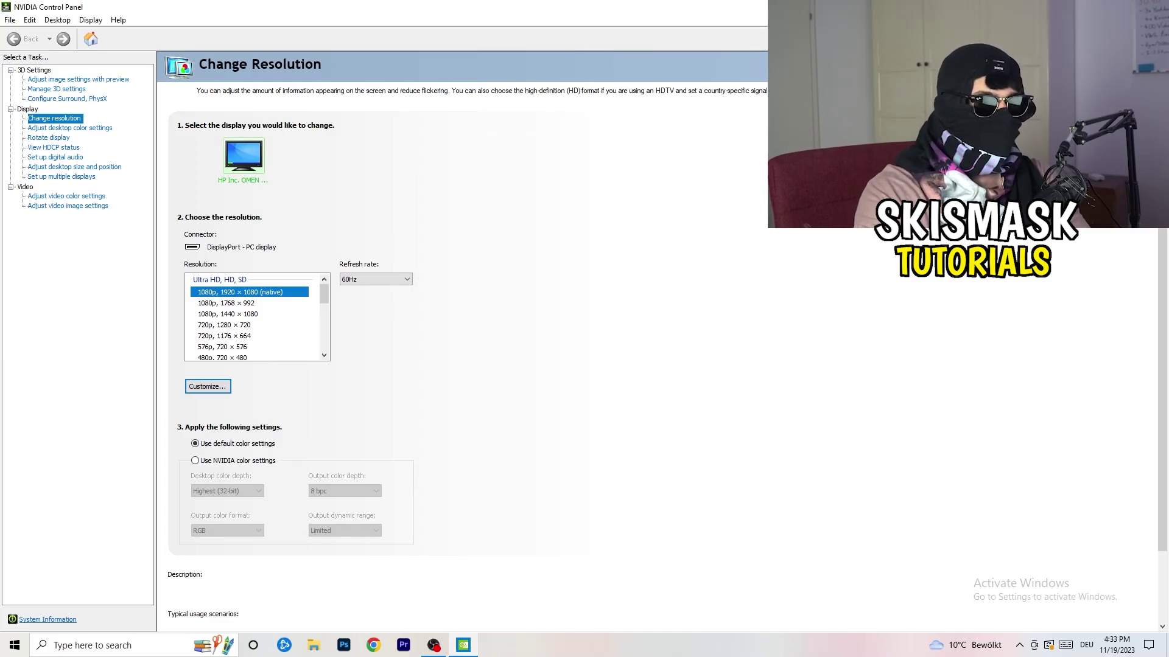
key("alt+F4")
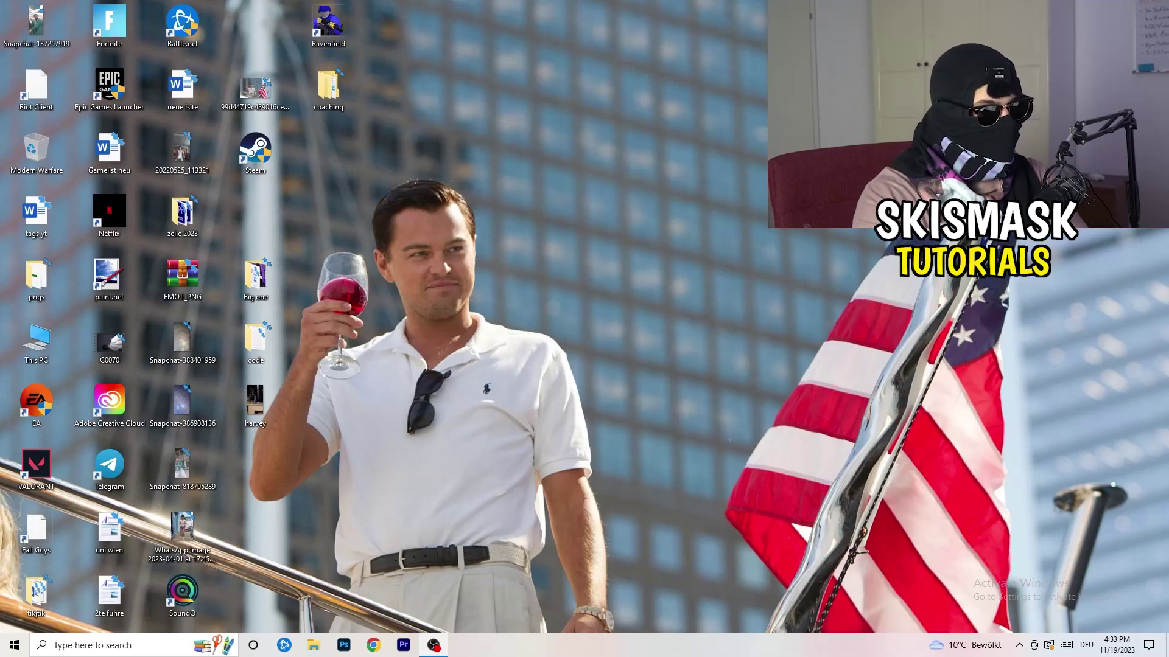
left_click(15, 645)
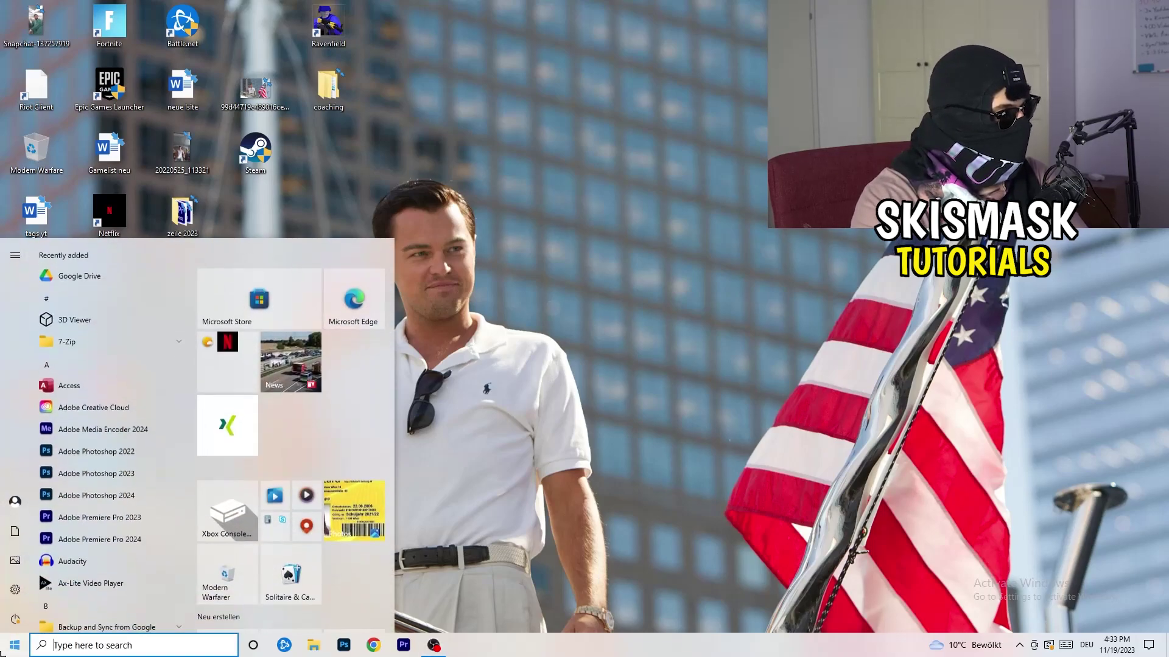
left_click(17, 589)
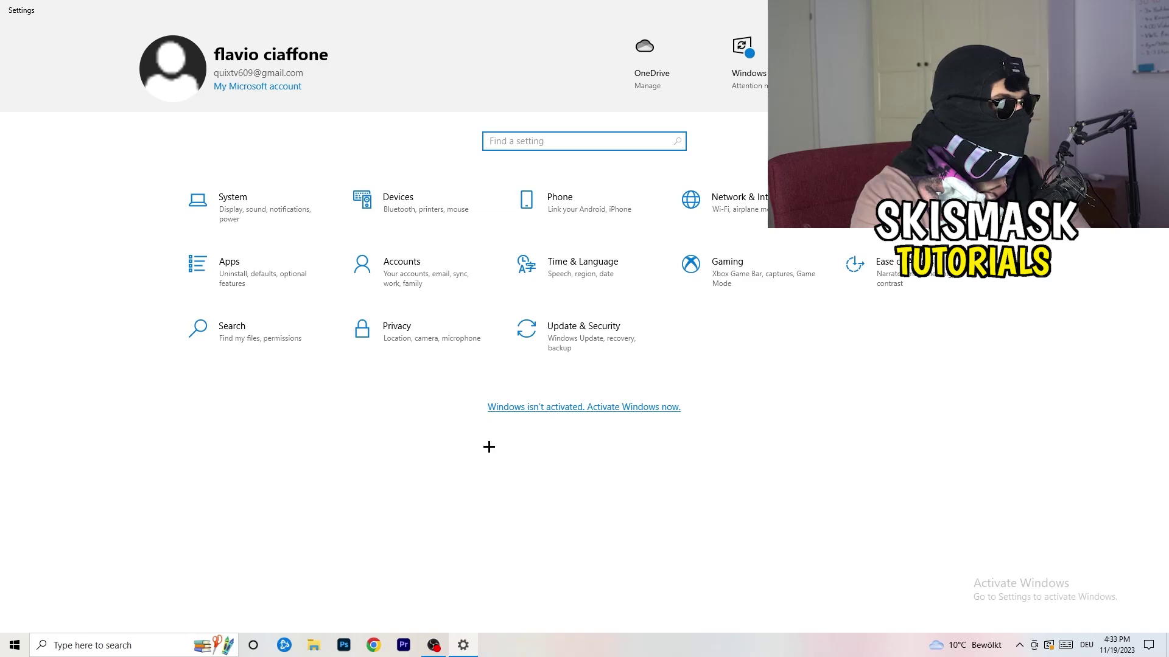
left_click(258, 221)
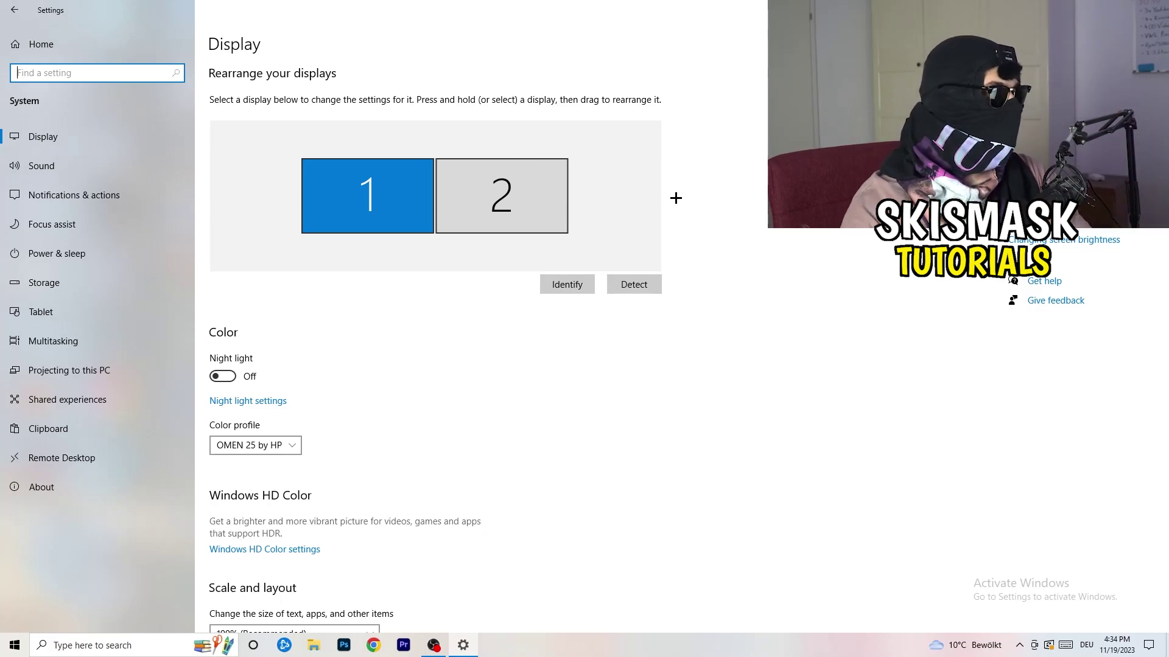
scroll(383, 295, "down", 5)
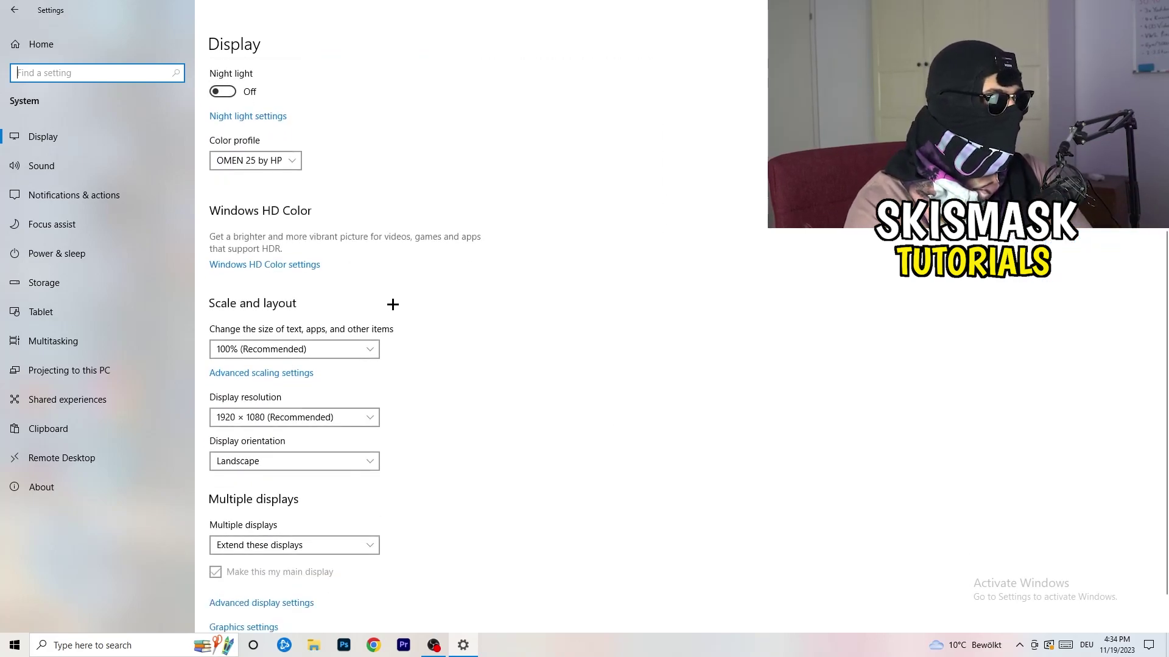
left_click(323, 160)
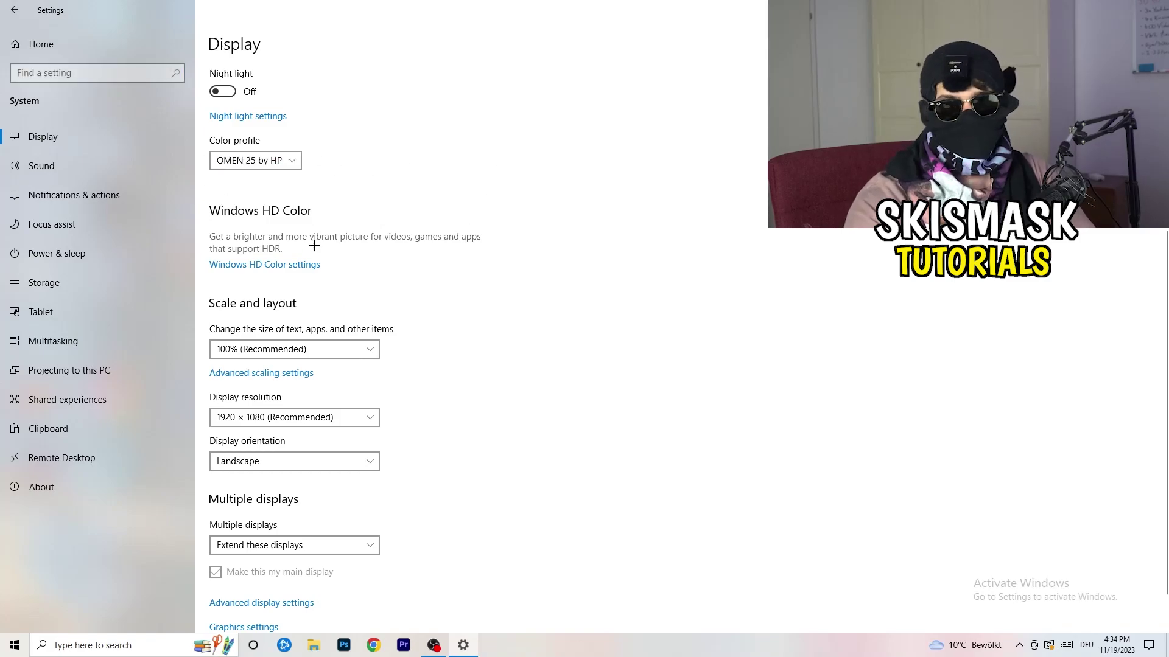
scroll(297, 253, "down", 1)
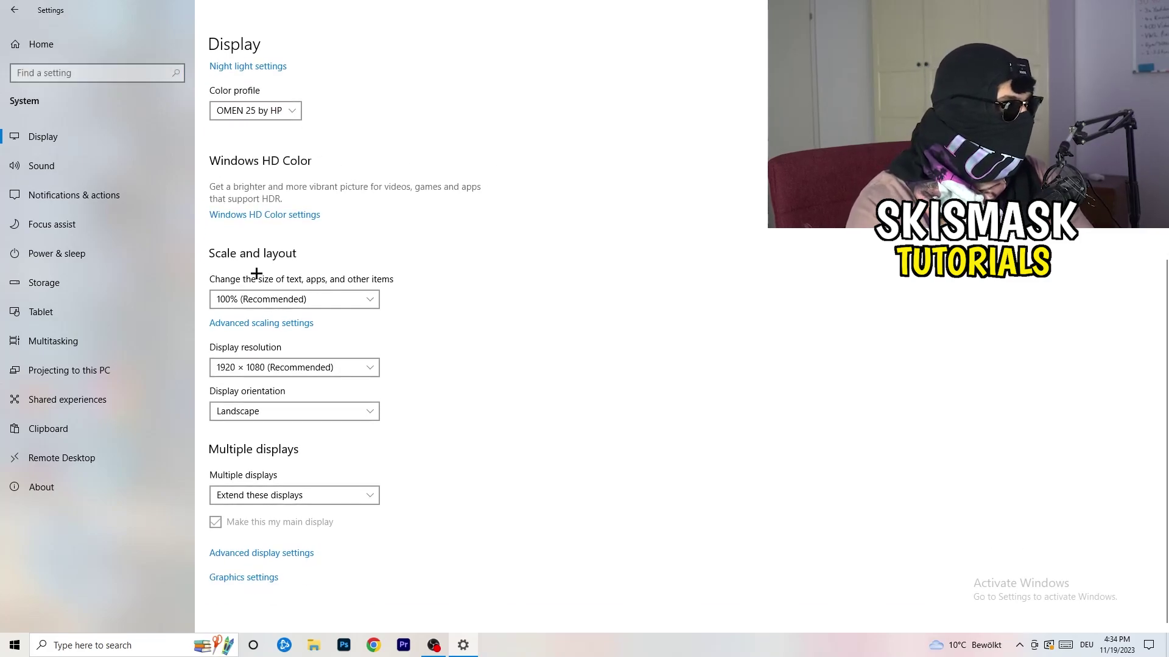
left_click(364, 298)
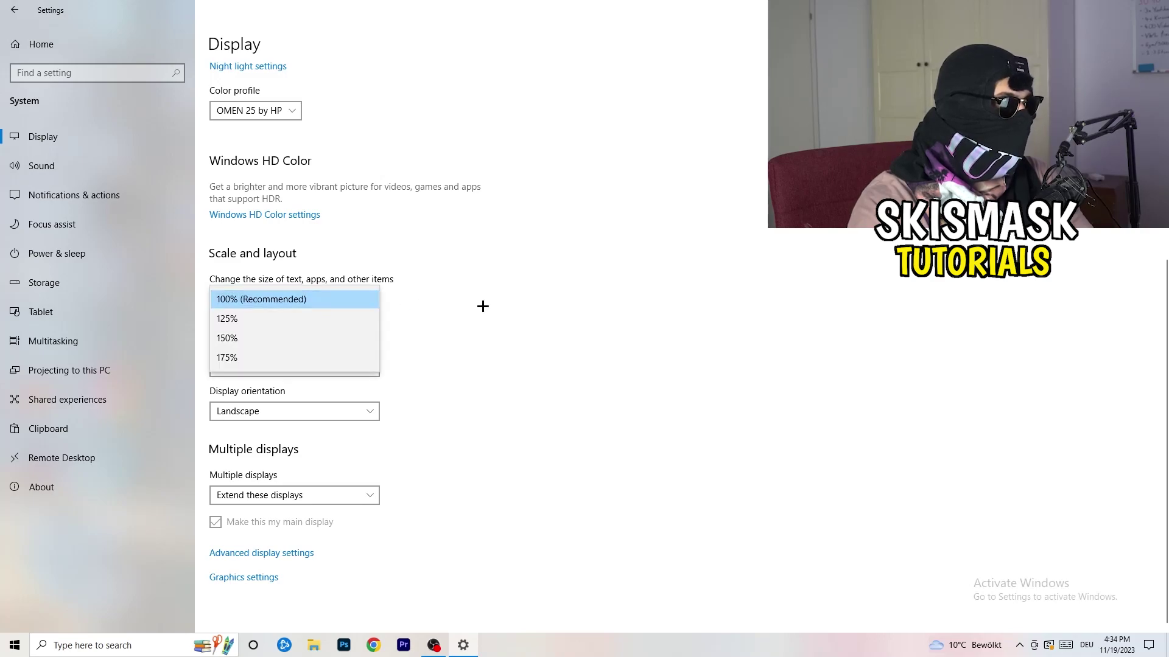
left_click(573, 286)
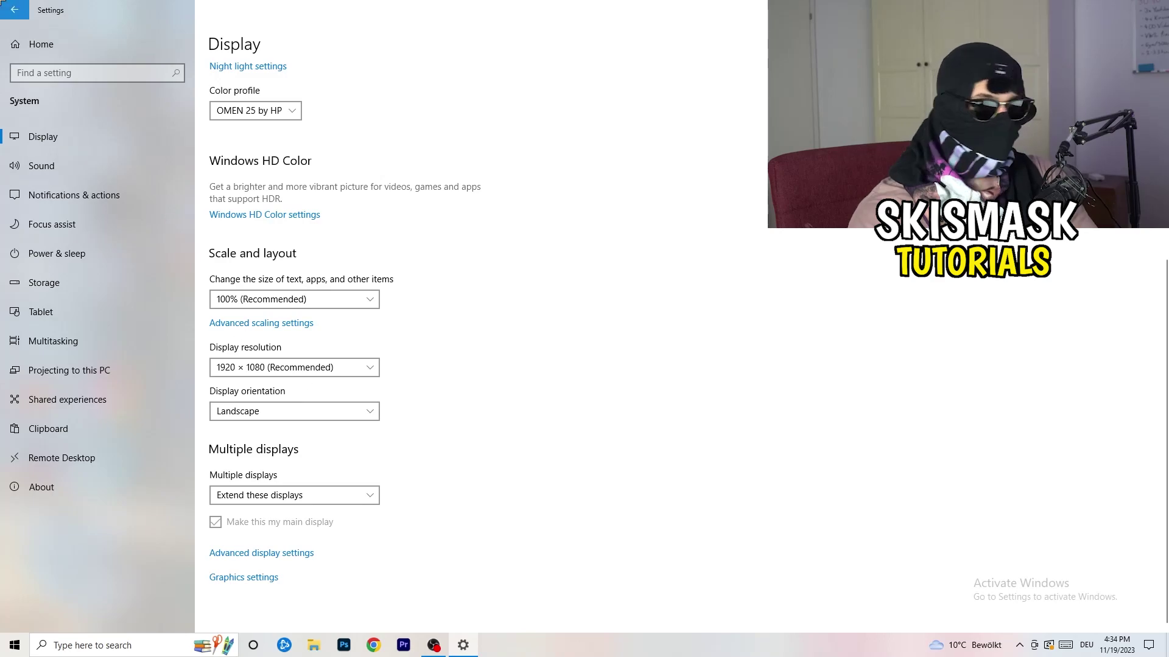
- Return to the Settings home page and reopen the Xbox Game Bar settings
left_click(14, 9)
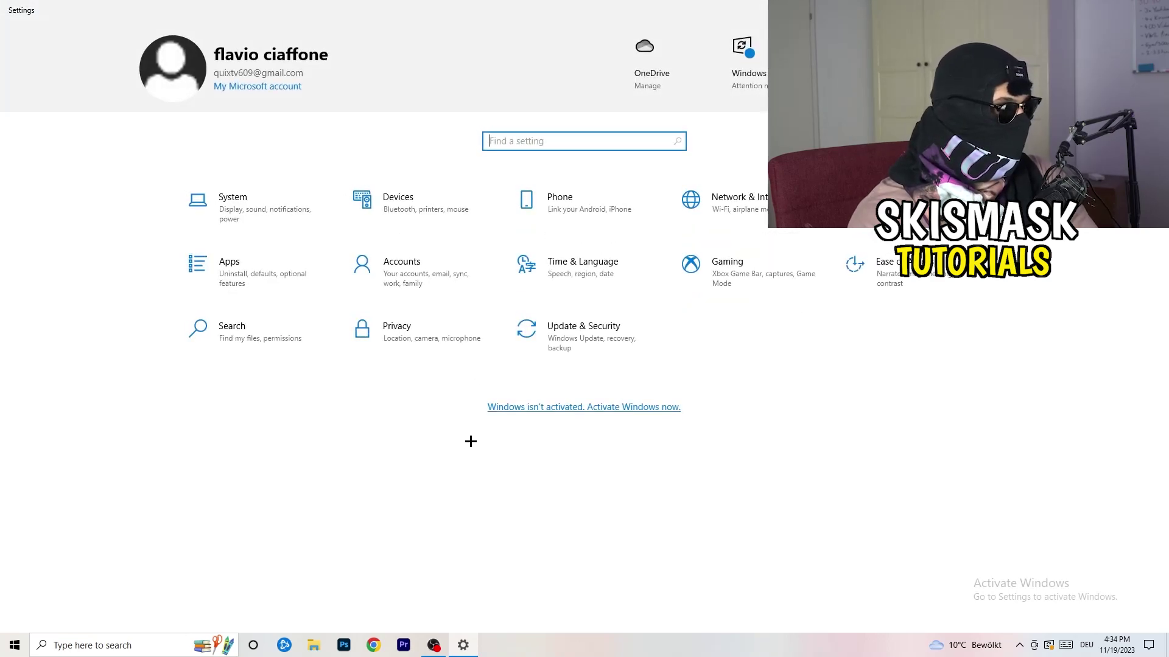
left_click(773, 289)
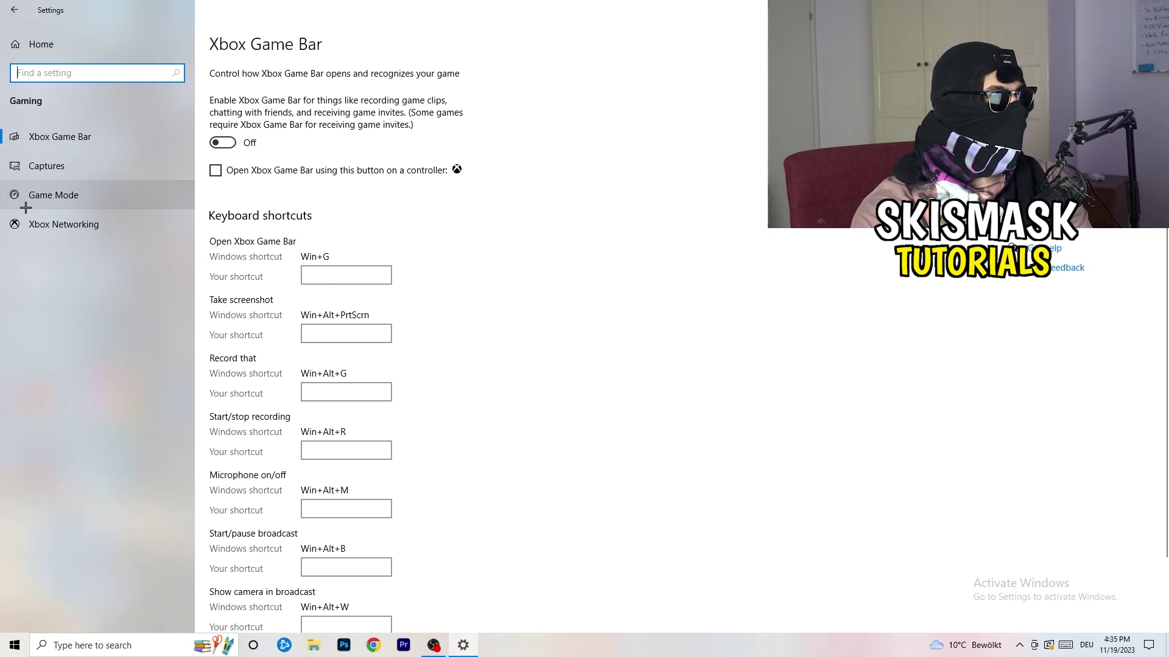
- View Game Mode, leave it on, and close Settings with Alt+F4
left_click(98, 194)
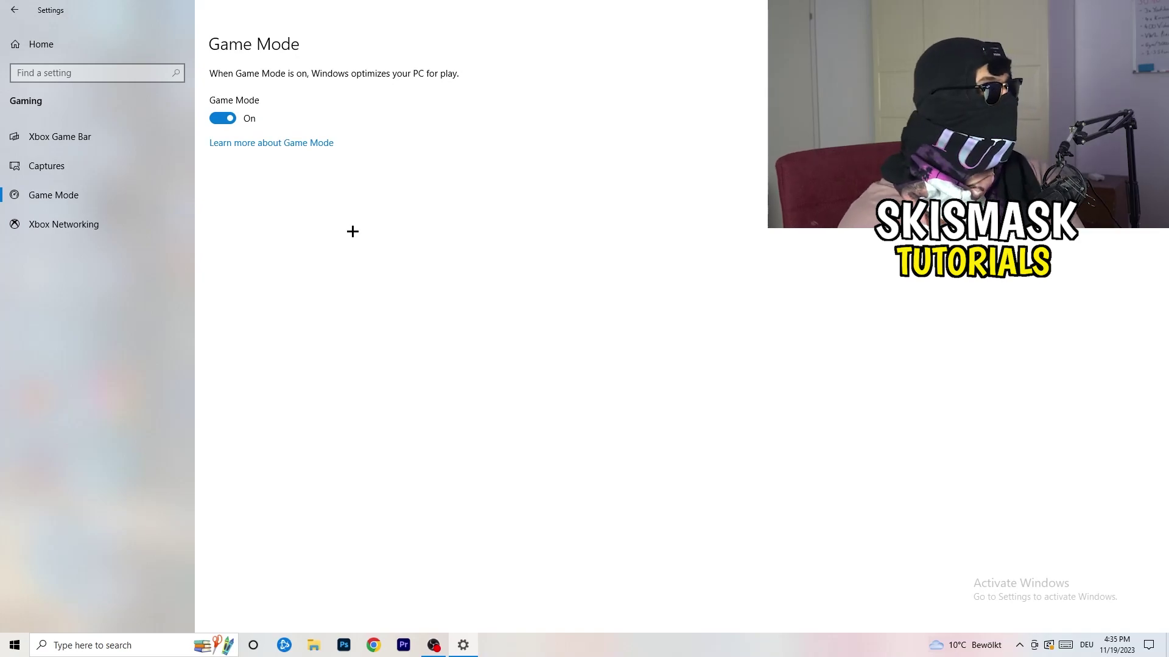
key("alt+F4")
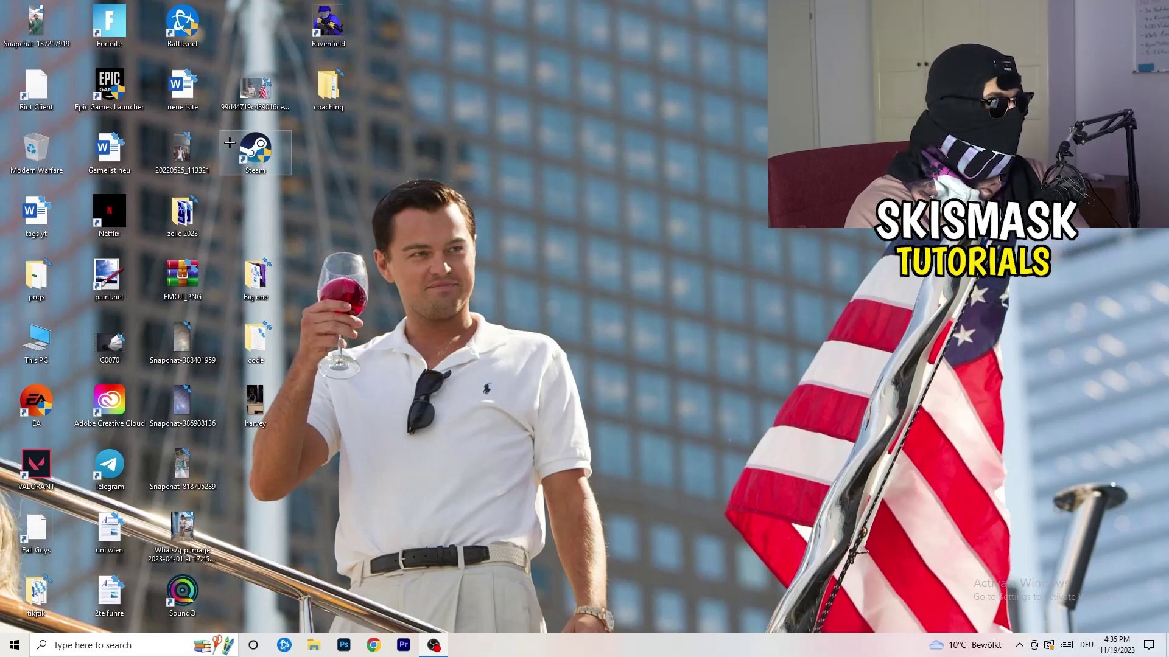
- Give the Steam shortcut Windows 8 compatibility mode in its Properties and confirm with OK
left_click_drag(255, 155, 619, 248)
right_click(625, 211)
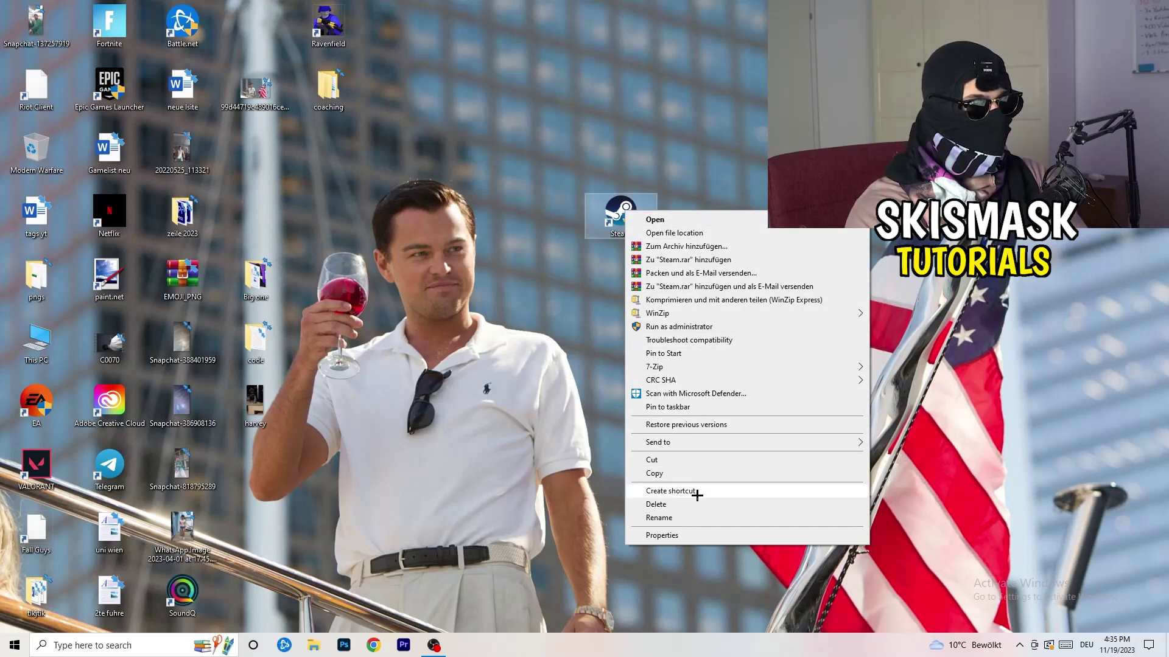
left_click(703, 536)
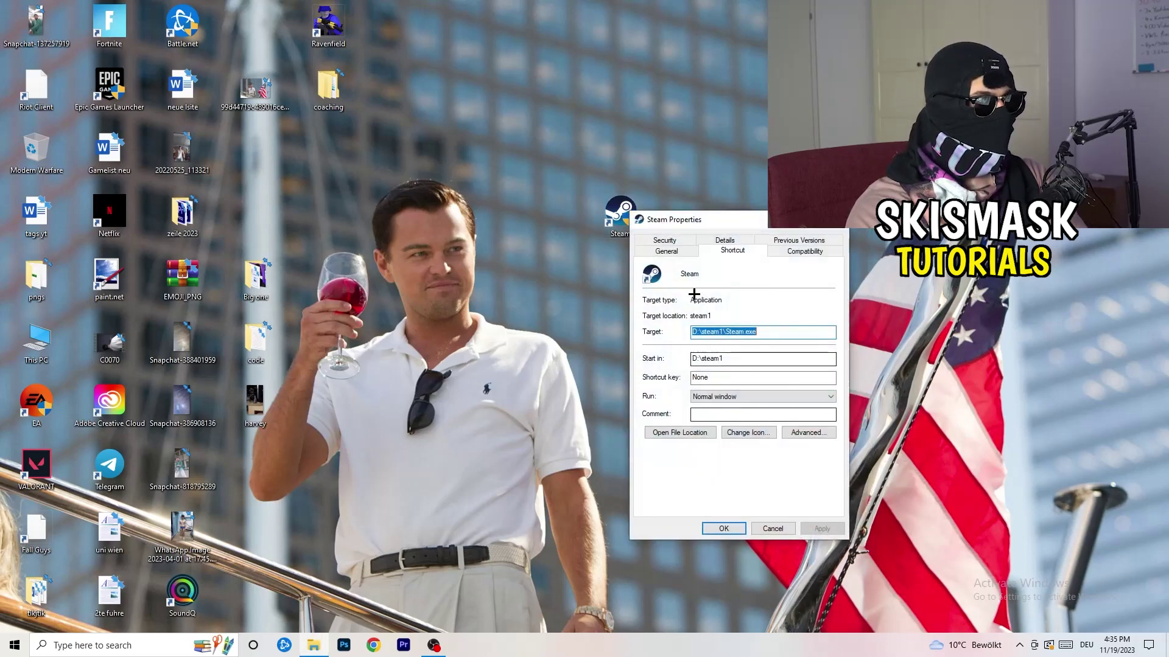
left_click_drag(687, 222, 503, 117)
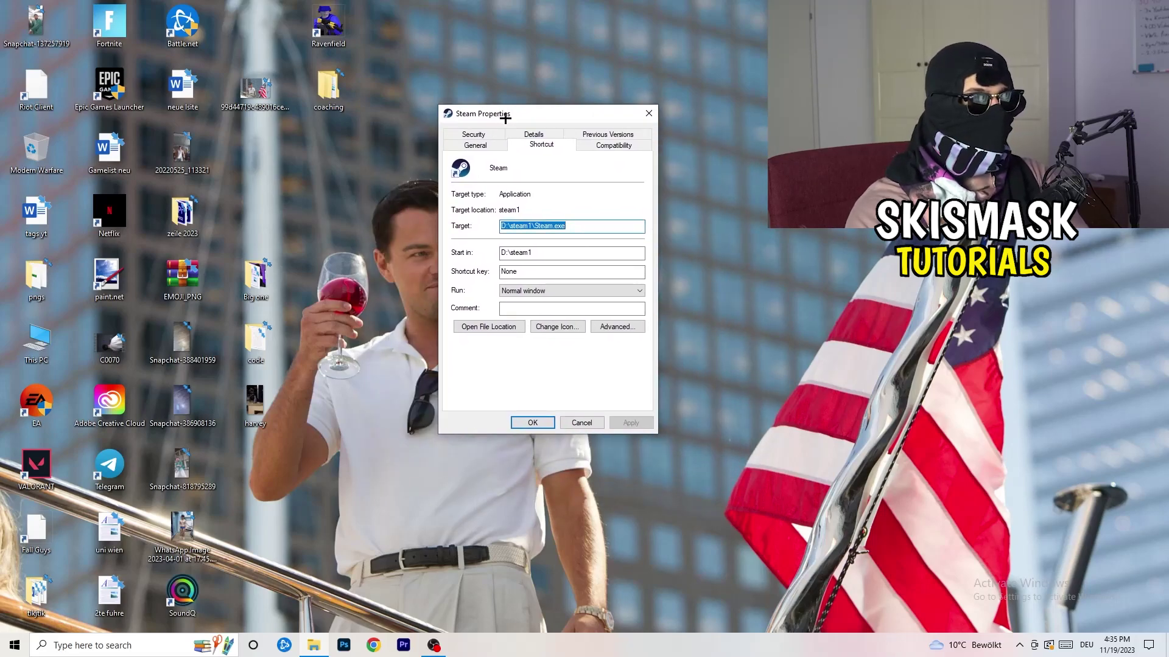
left_click(626, 147)
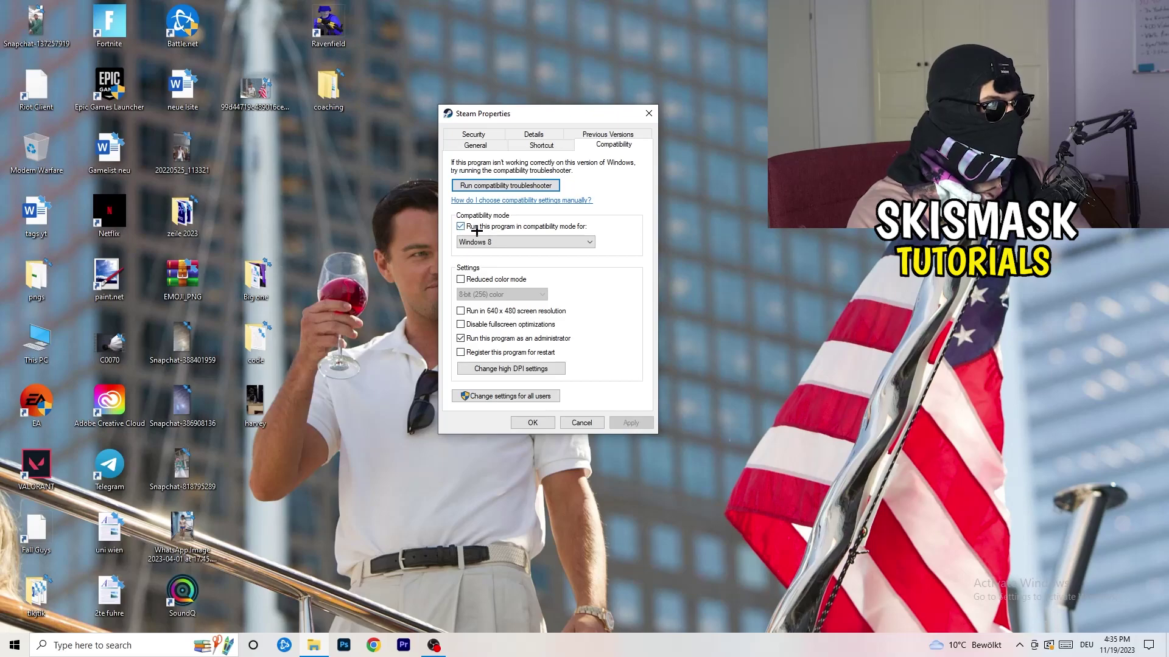
left_click(551, 240)
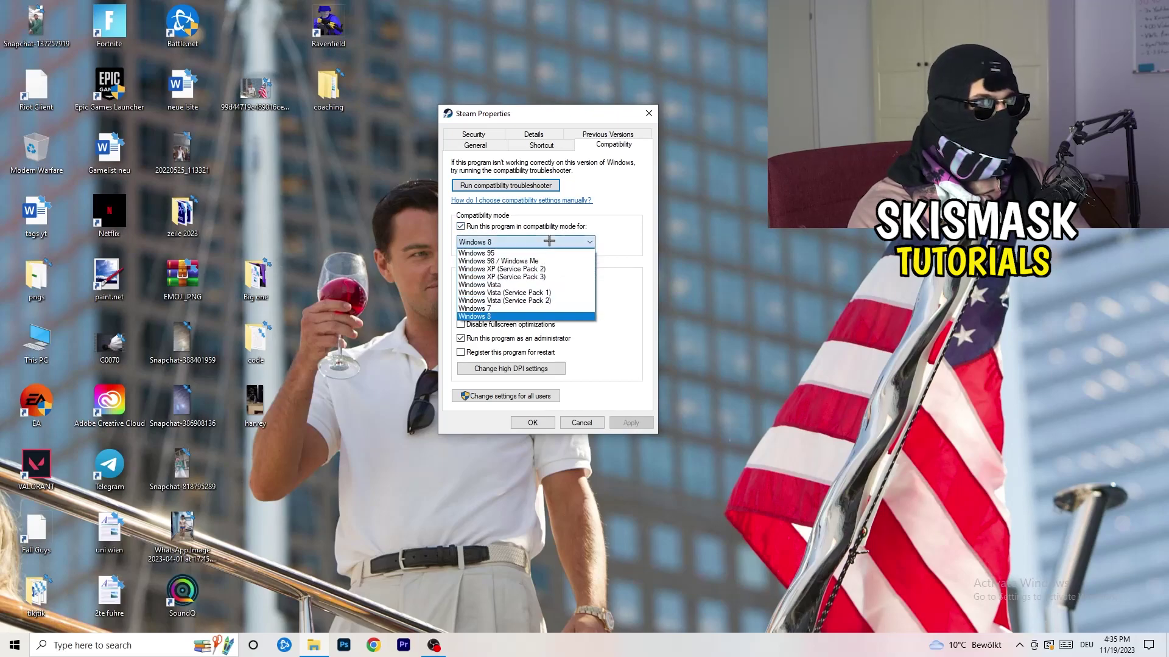
left_click(648, 233)
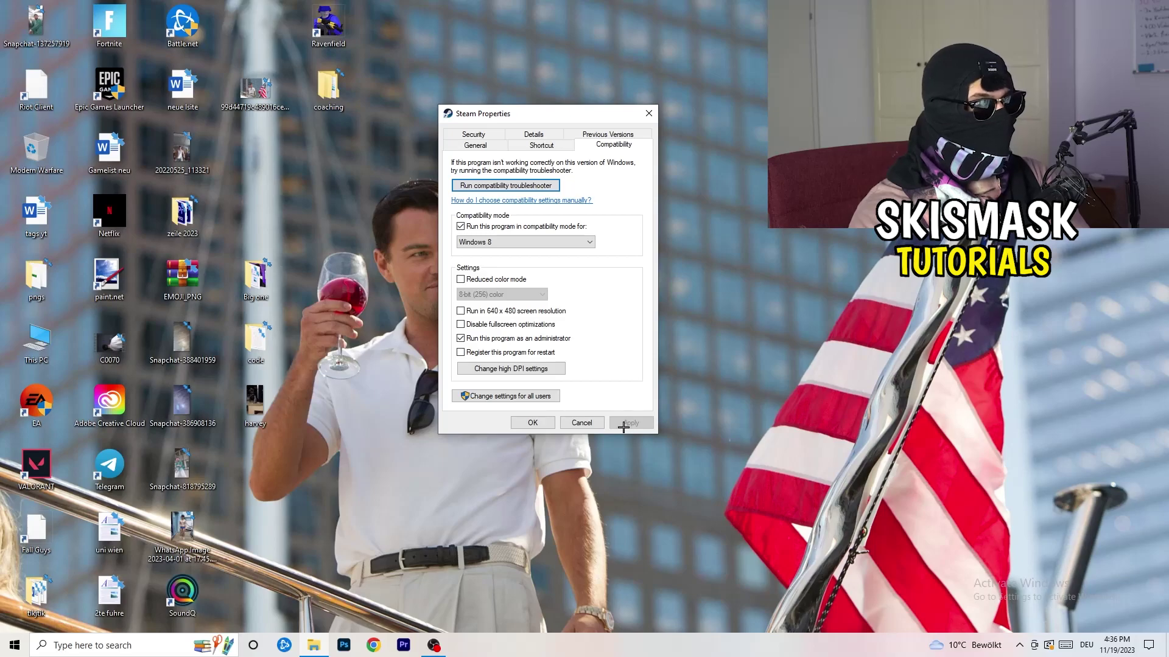
left_click(532, 422)
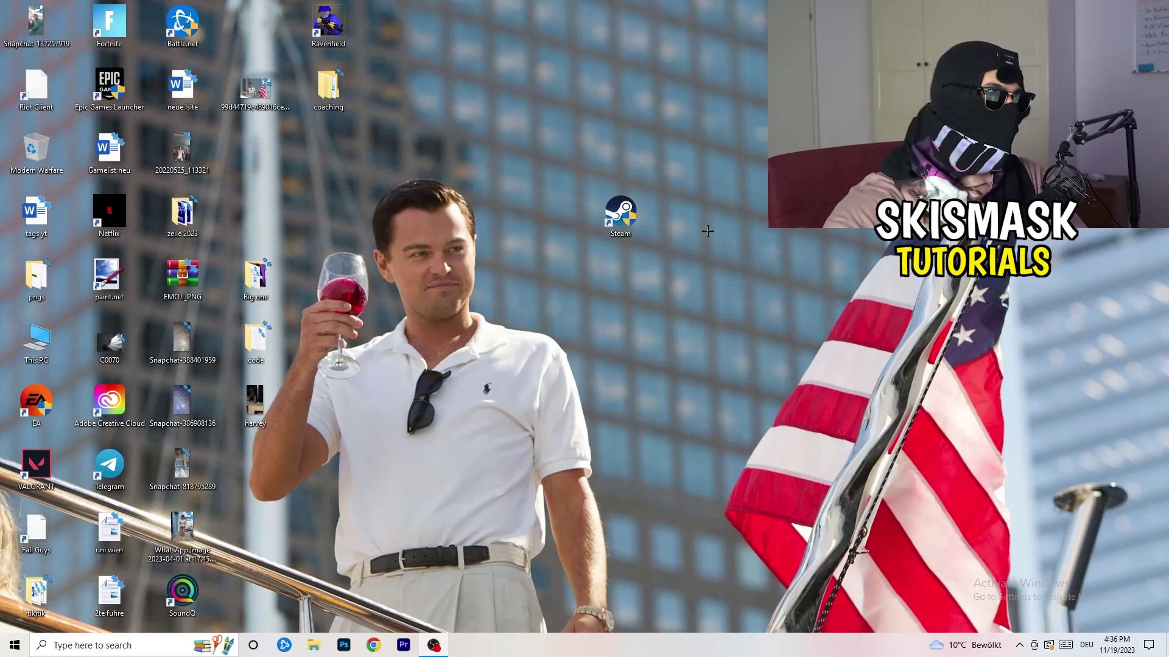
- Verify the Steam shortcut's Compatibility settings, then drag it back among the desktop icons
left_click_drag(635, 227, 562, 227)
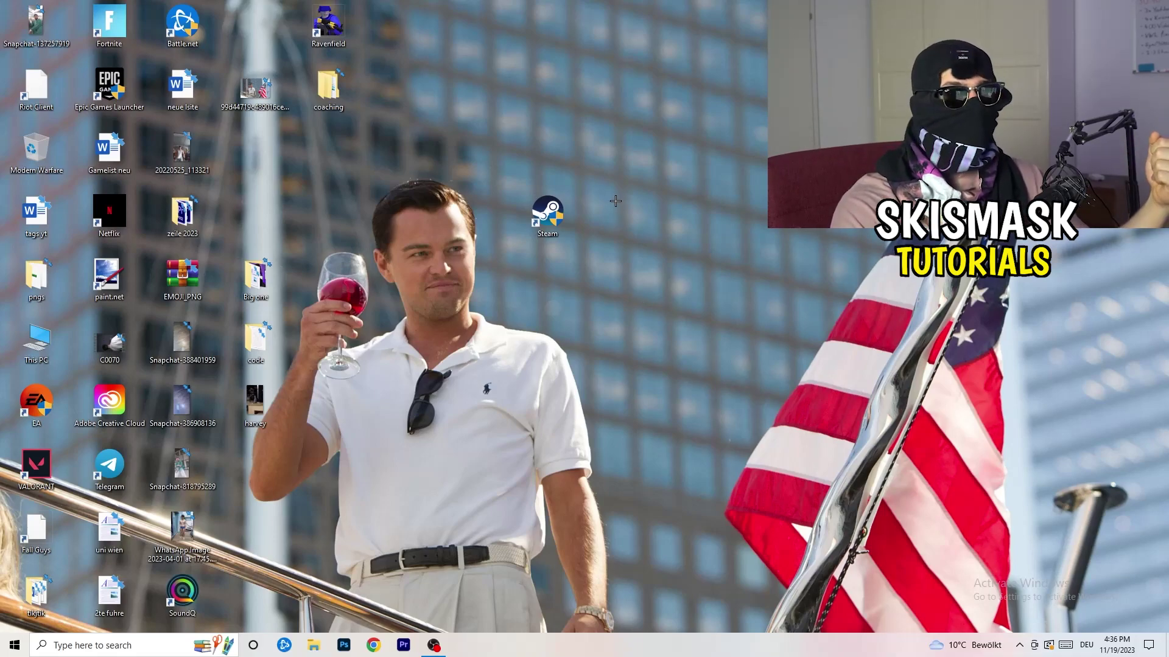
left_click_drag(561, 215, 421, 208)
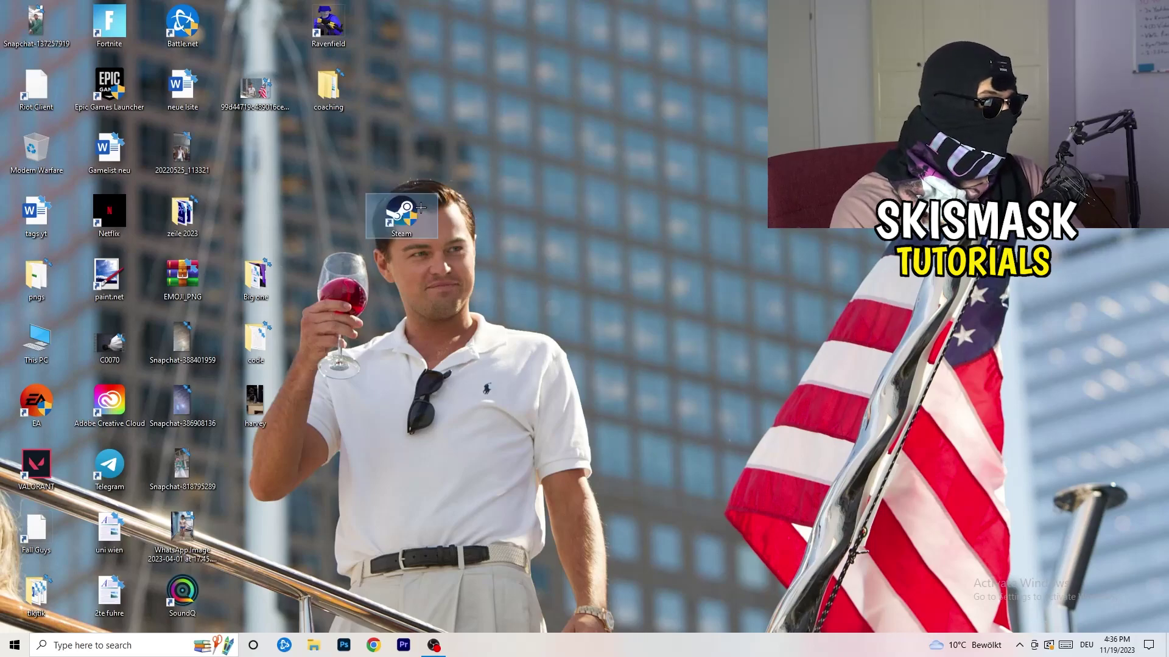
right_click(404, 211)
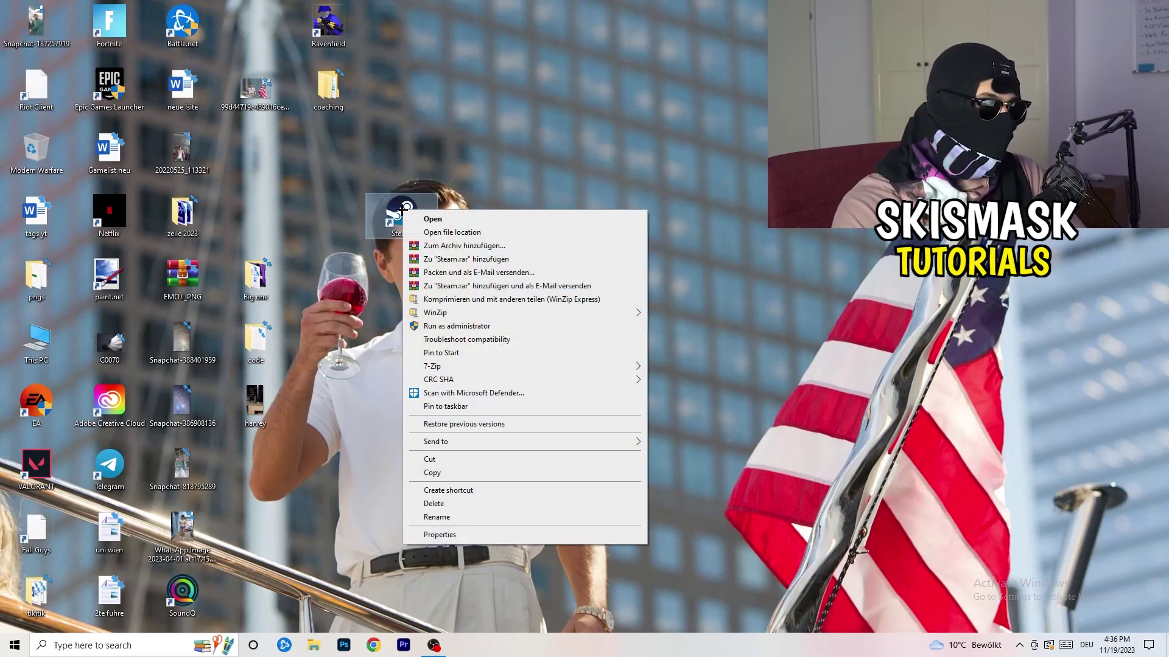
left_click(440, 534)
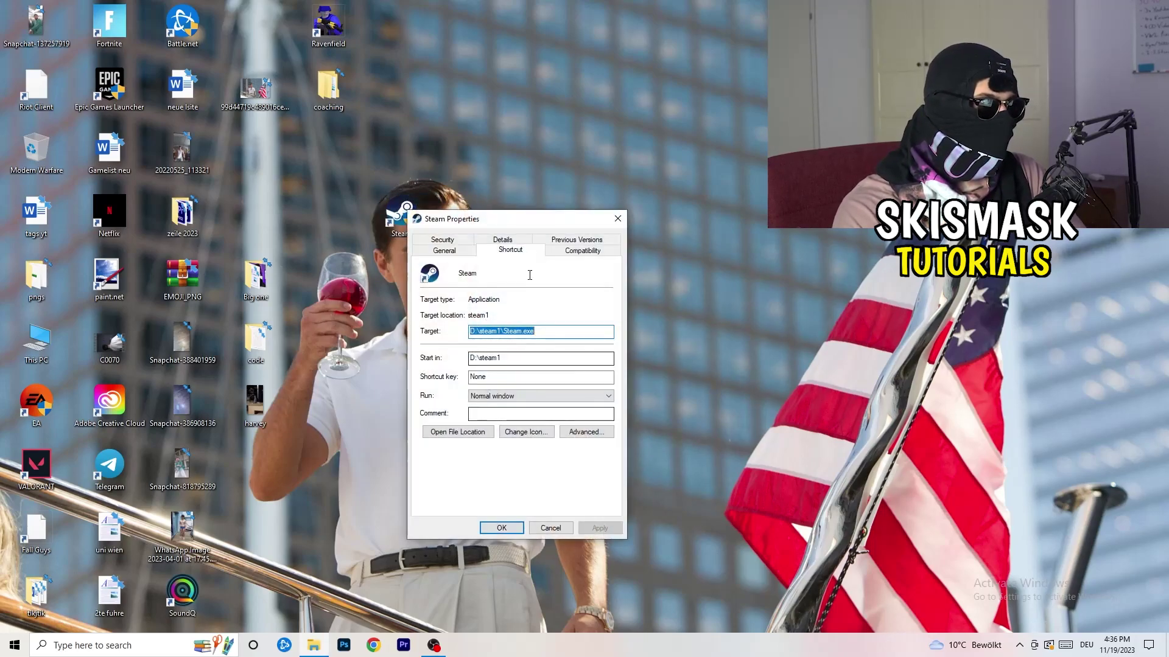
left_click(577, 247)
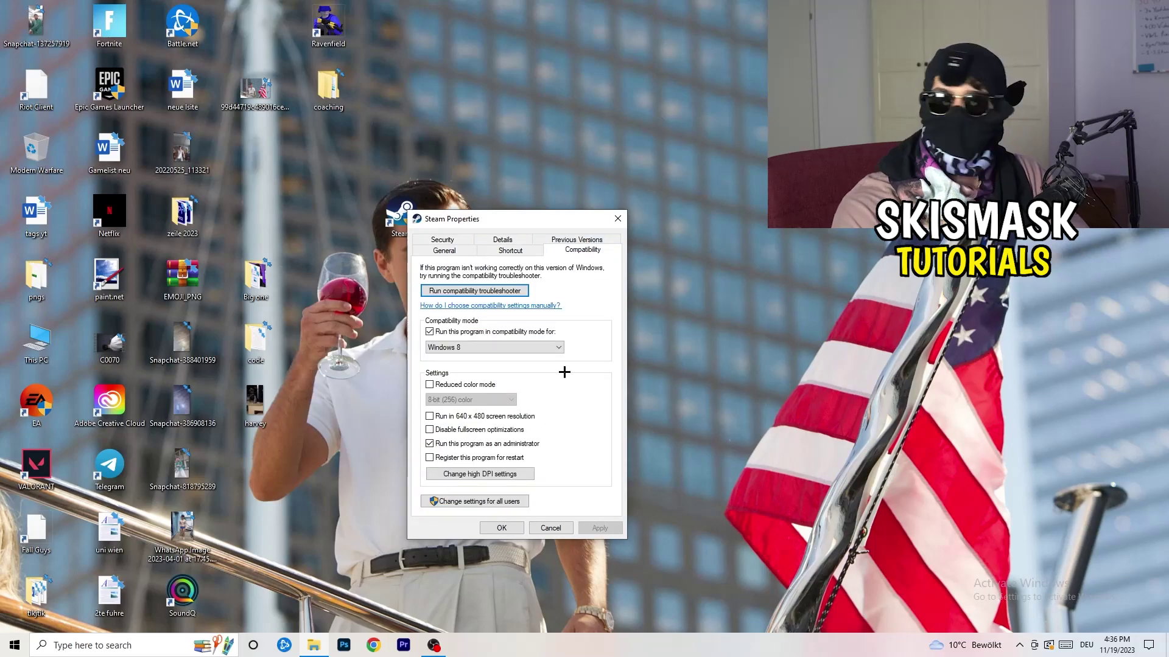
left_click(619, 216)
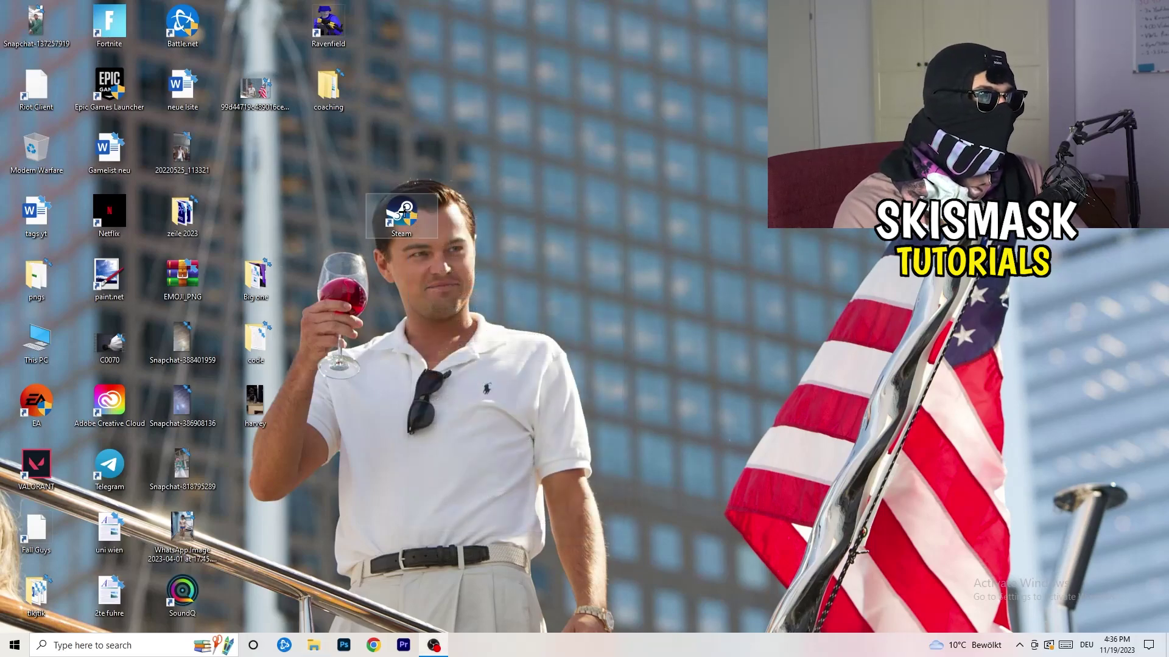
left_click_drag(255, 149, 255, 150)
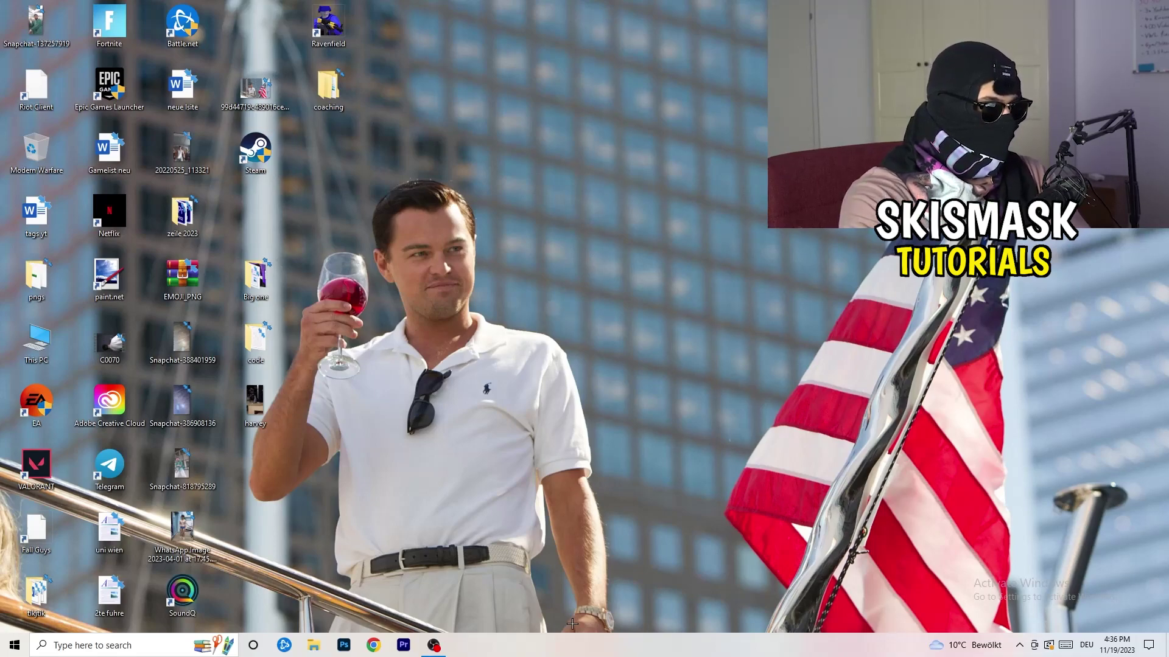
left_click_drag(579, 641, 669, 651)
- Launch Task Manager from the taskbar menu and maximize its window
right_click(624, 648)
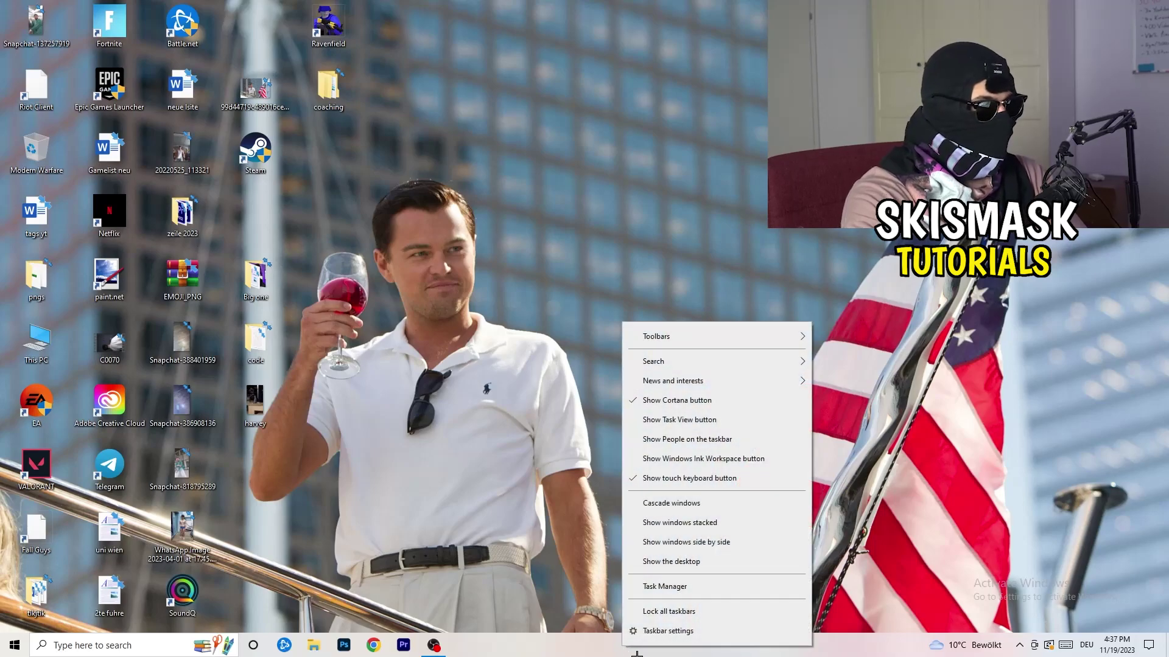
left_click(669, 611)
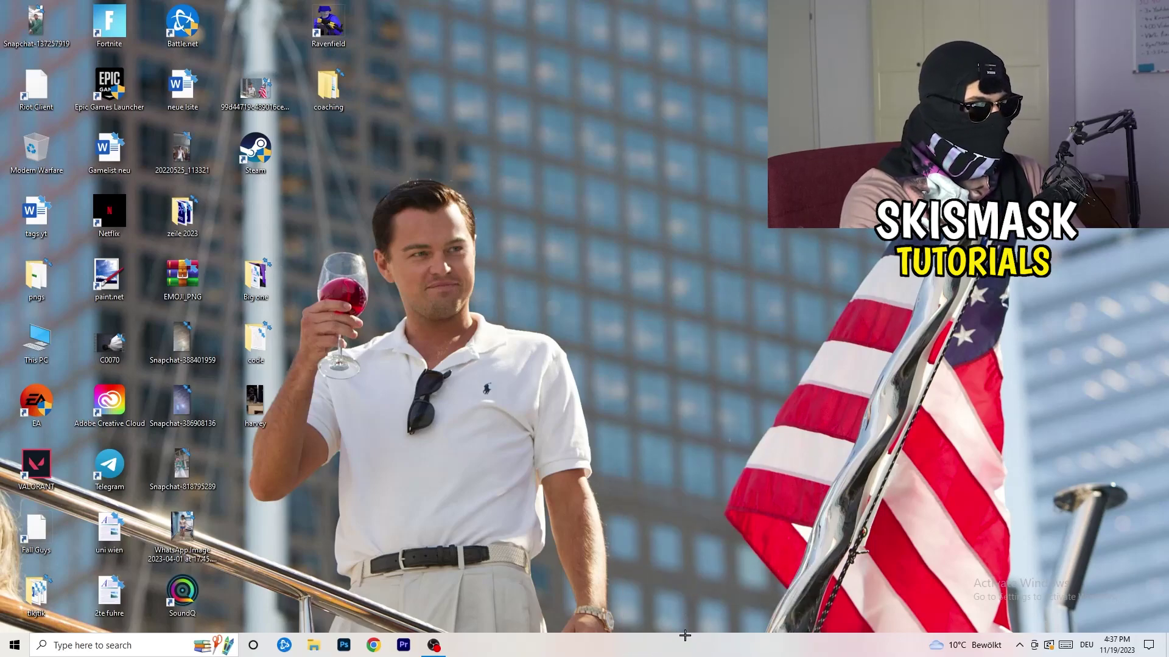
left_click(681, 25)
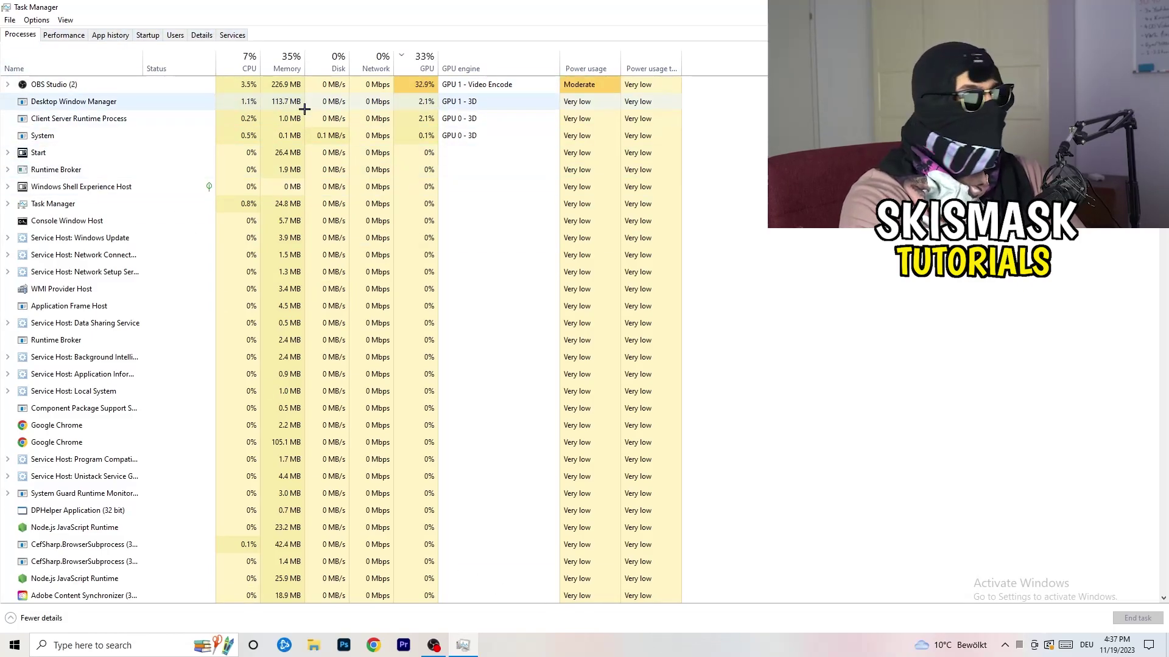
- On the Details tab, bring up Set priority for the Creative Cloud UI Helper process
left_click(202, 35)
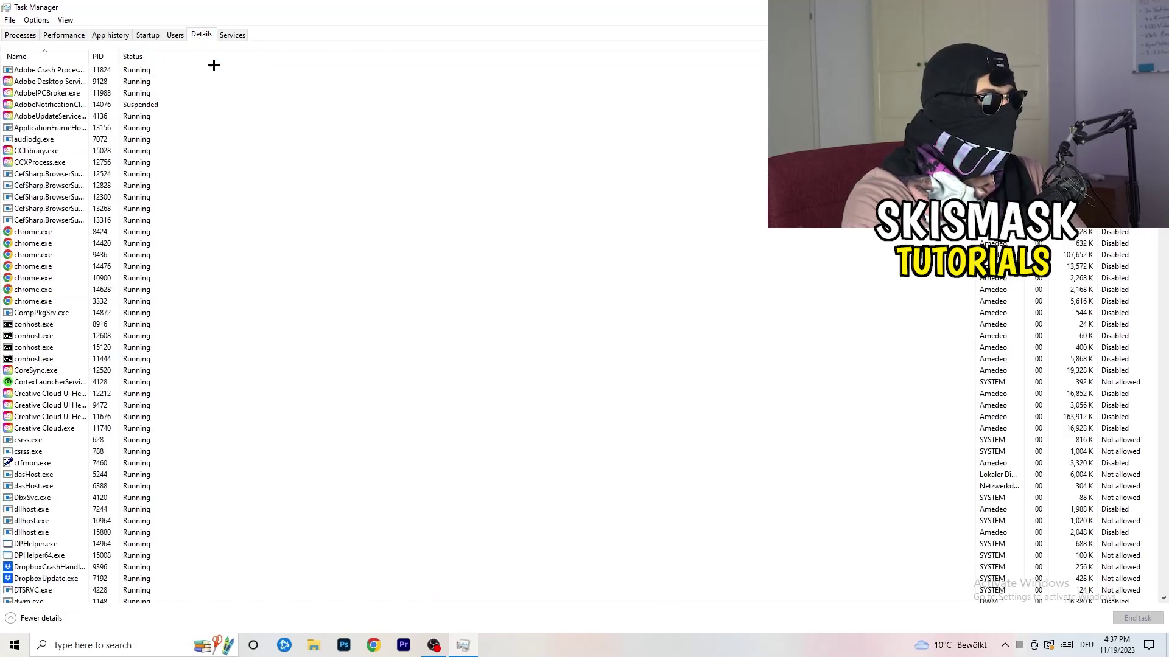
right_click(36, 405)
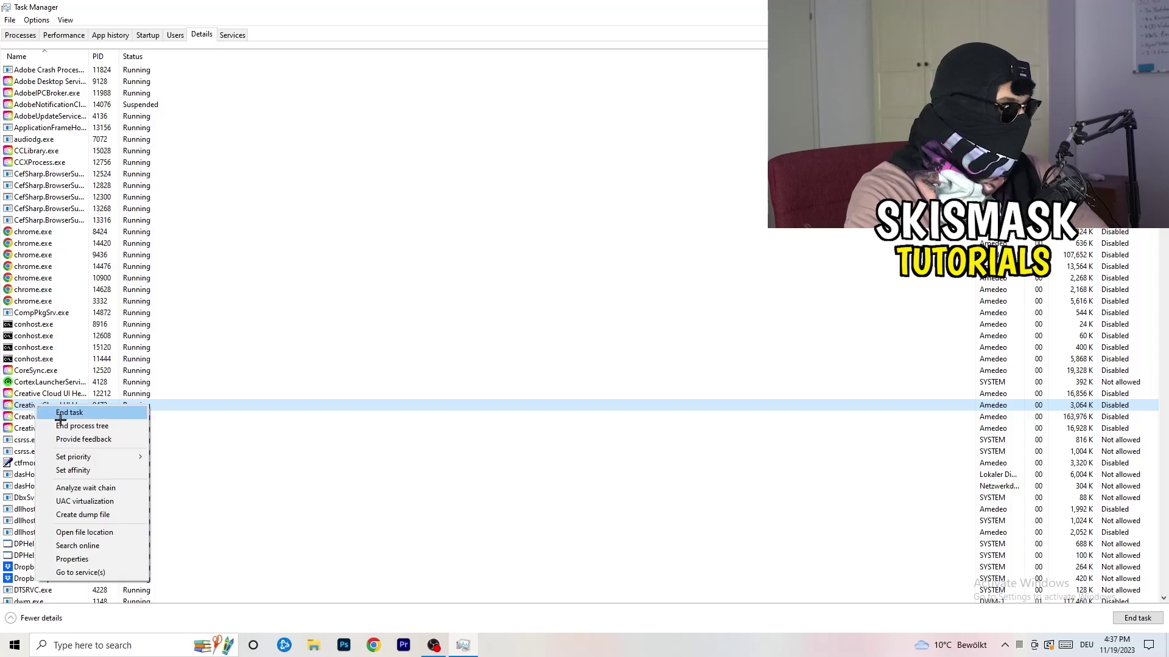
mouse_move(75, 462)
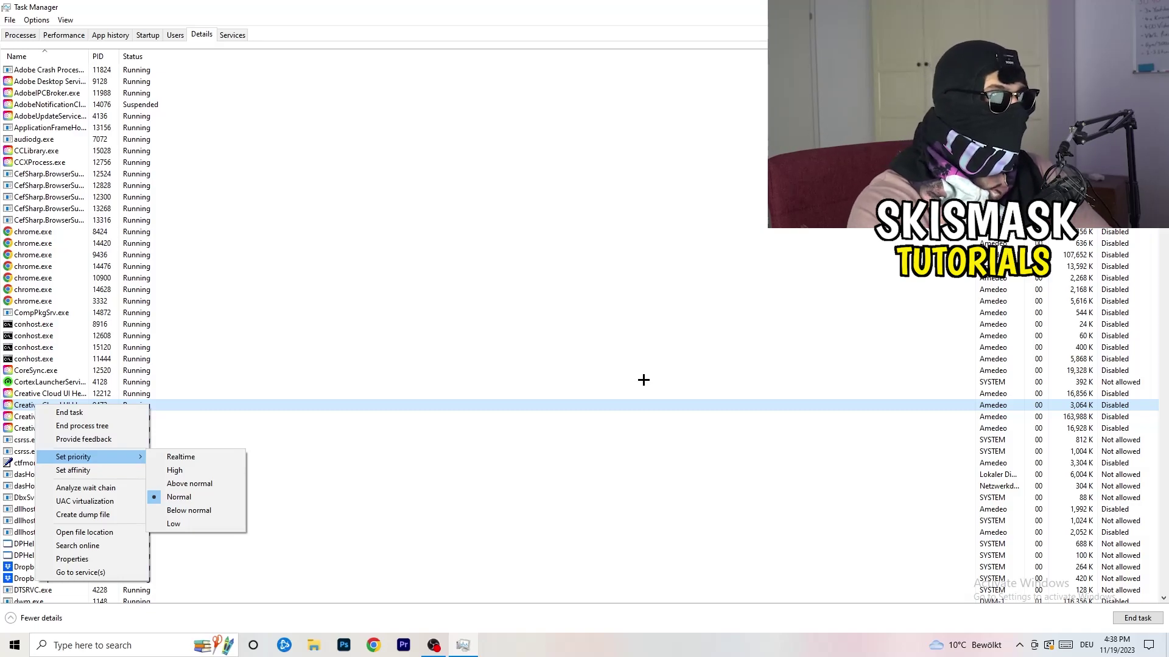
- Dismiss the priority menu with Esc and leave Task Manager for the desktop
key("Escape")
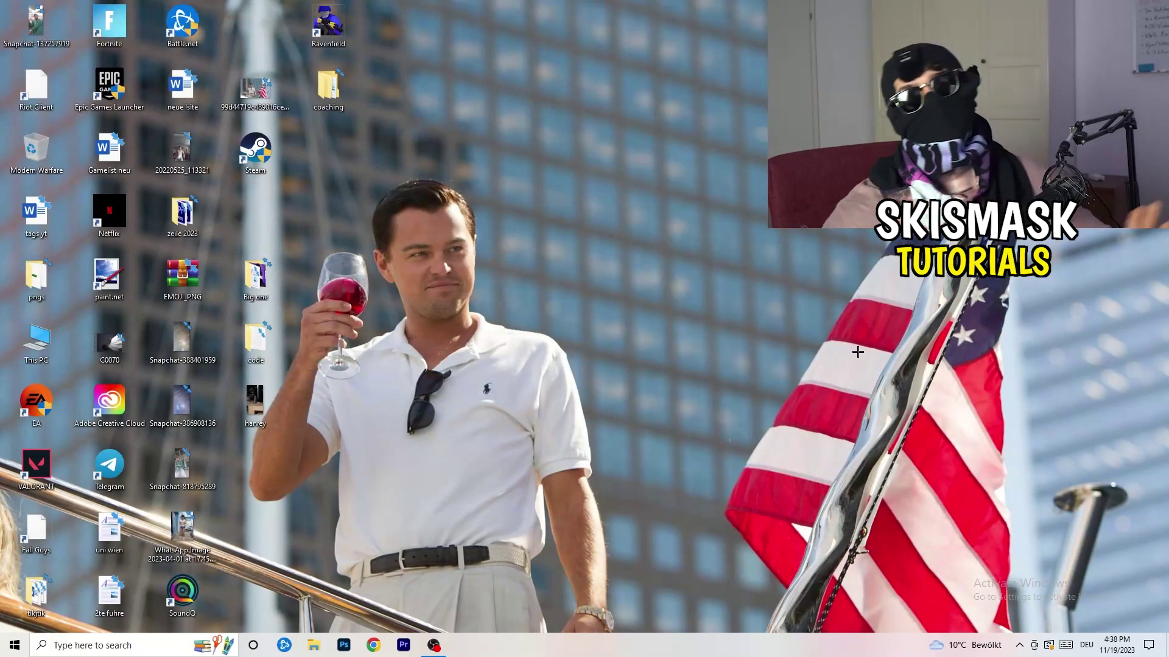